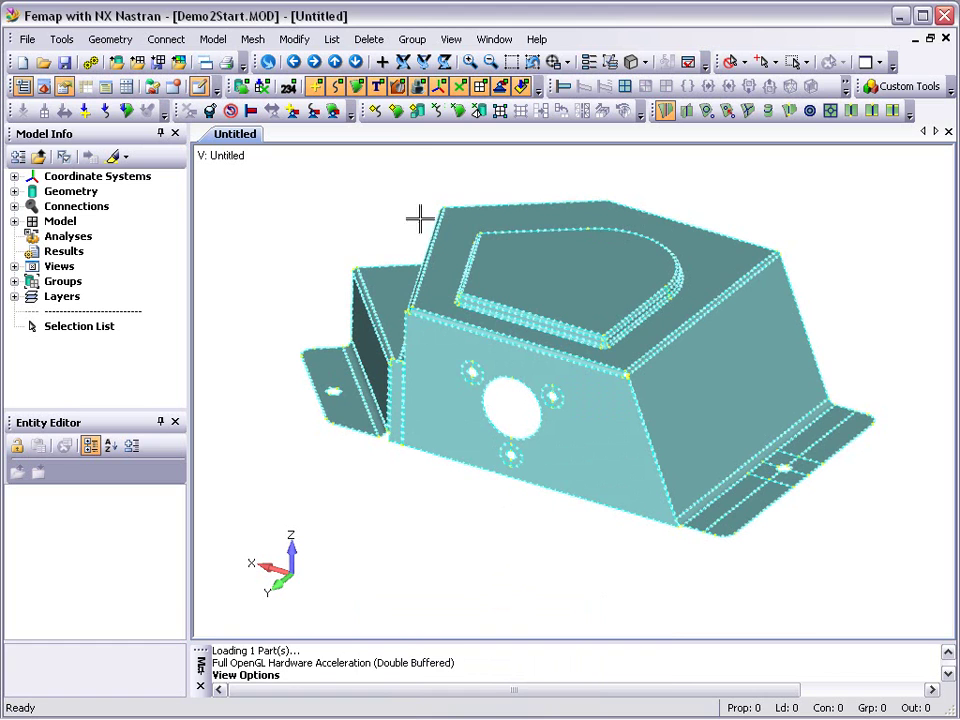
Apply automatic mesh sizing to all surfaces with an element size of 6.25
{"action": "left_click", "coordinate": [396, 111]}
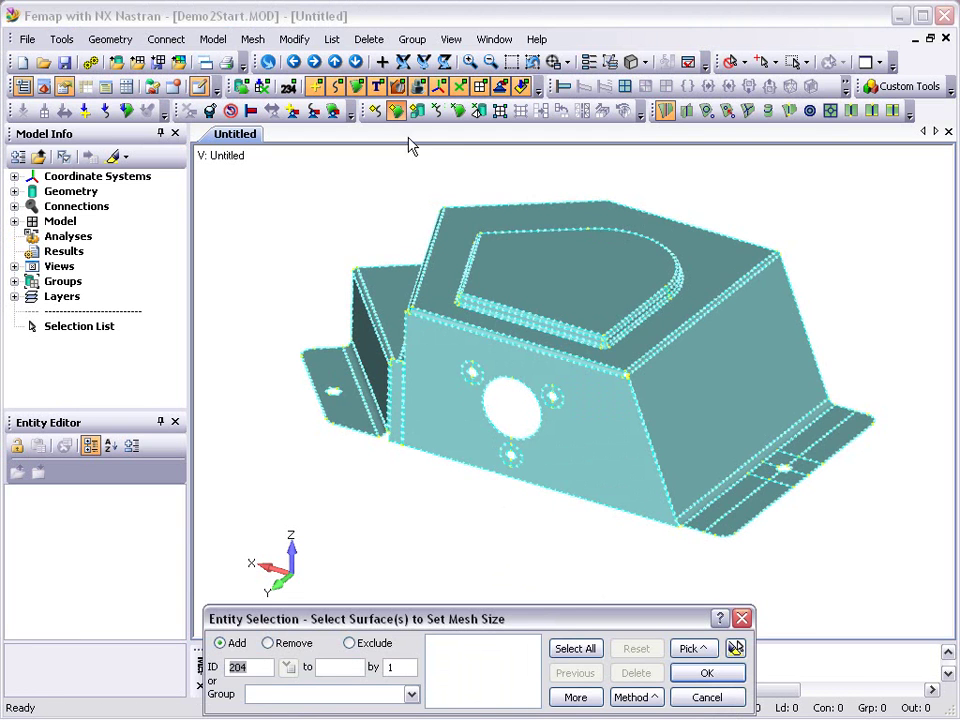
{"action": "left_click", "coordinate": [574, 649]}
{"action": "left_click", "coordinate": [700, 673]}
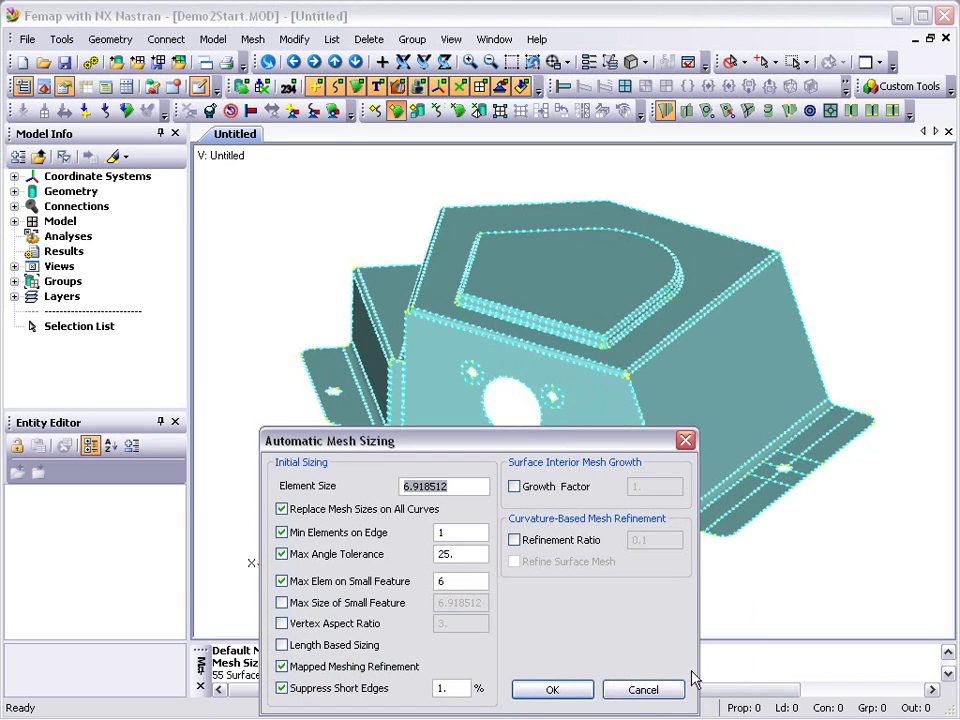
{"action": "type", "text": "6.25"}
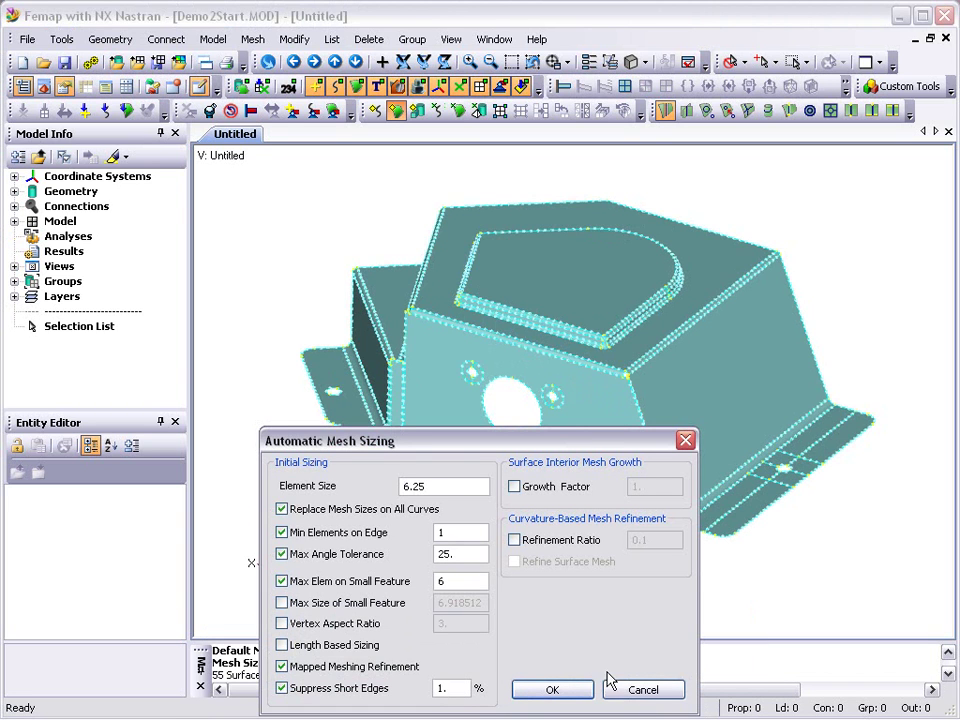
{"action": "left_click", "coordinate": [573, 690]}
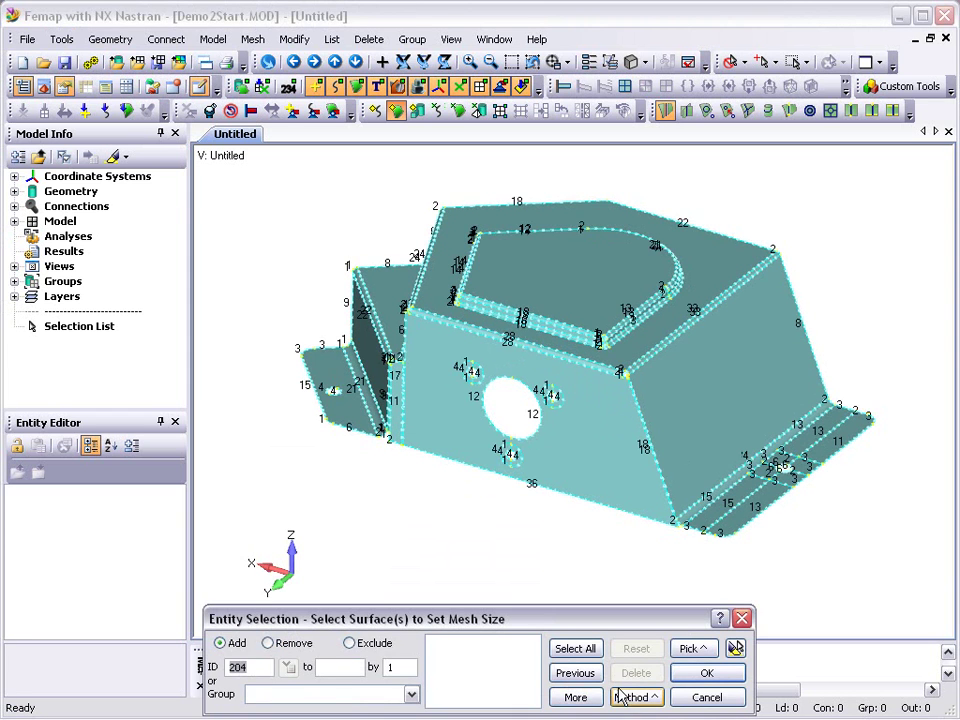
{"action": "left_click", "coordinate": [706, 696]}
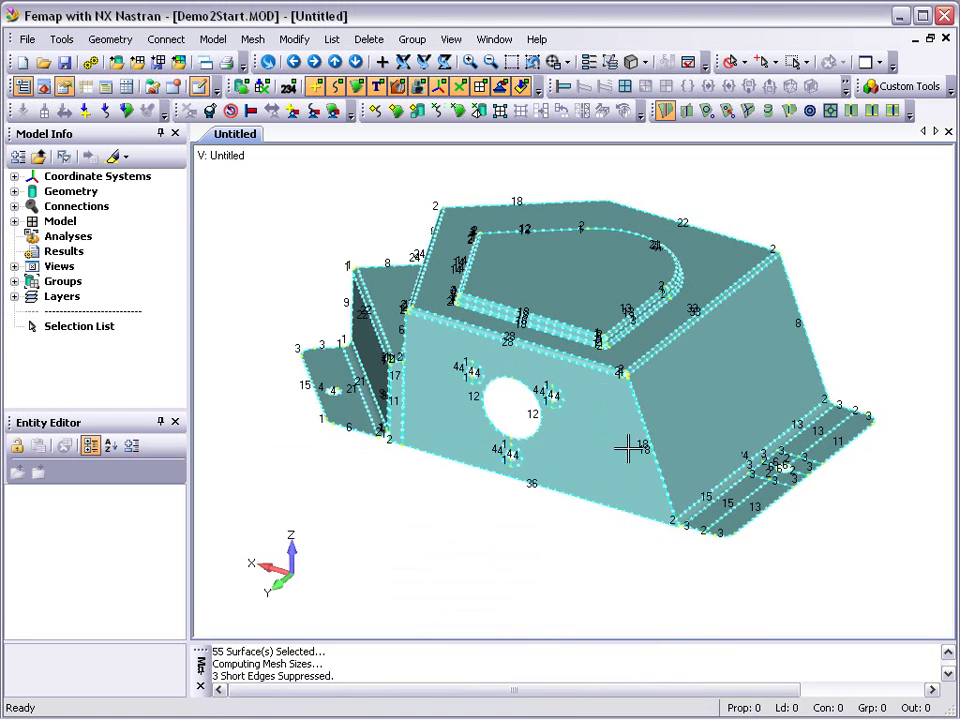
Set the mesh size to 6 elements on each inner and outer arc around the three small holes beside the large front-face hole
{"action": "left_click", "coordinate": [511, 63]}
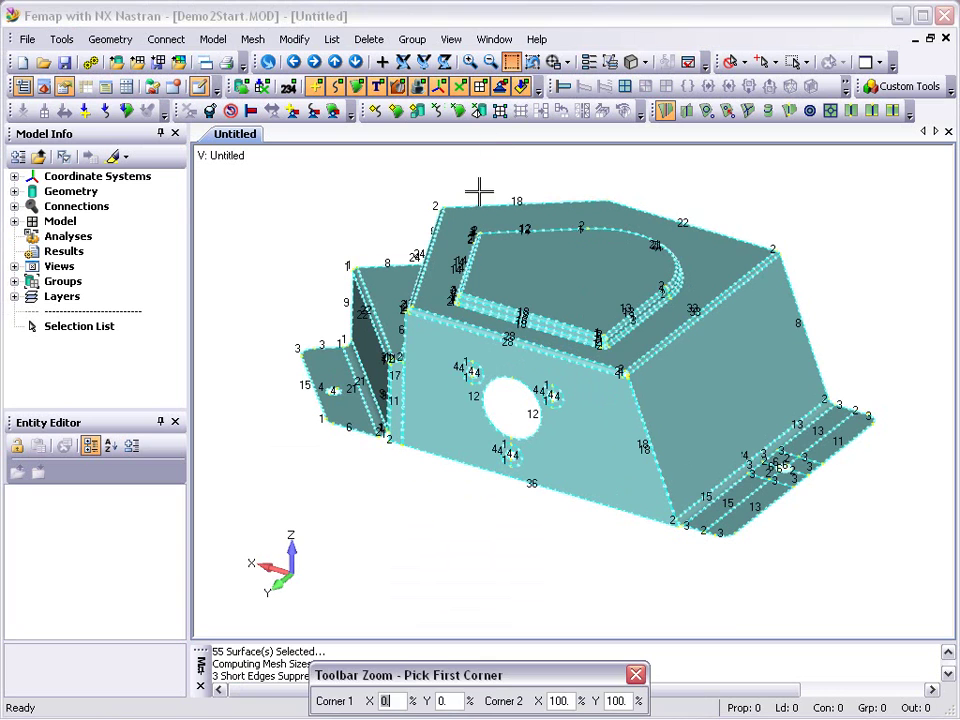
{"action": "left_click", "coordinate": [441, 345]}
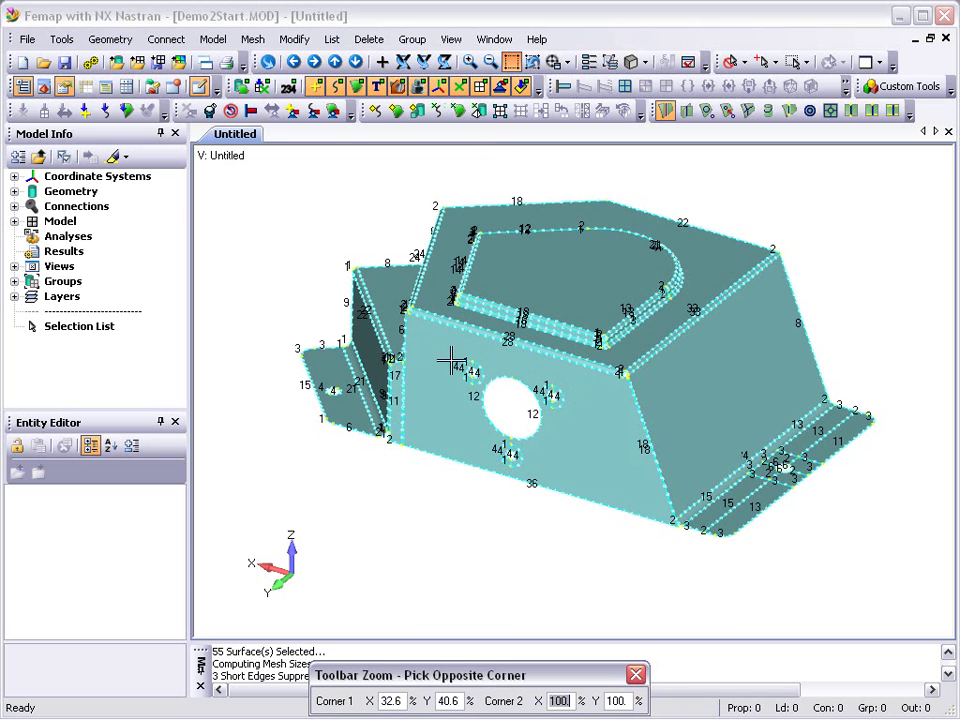
{"action": "left_click", "coordinate": [571, 503]}
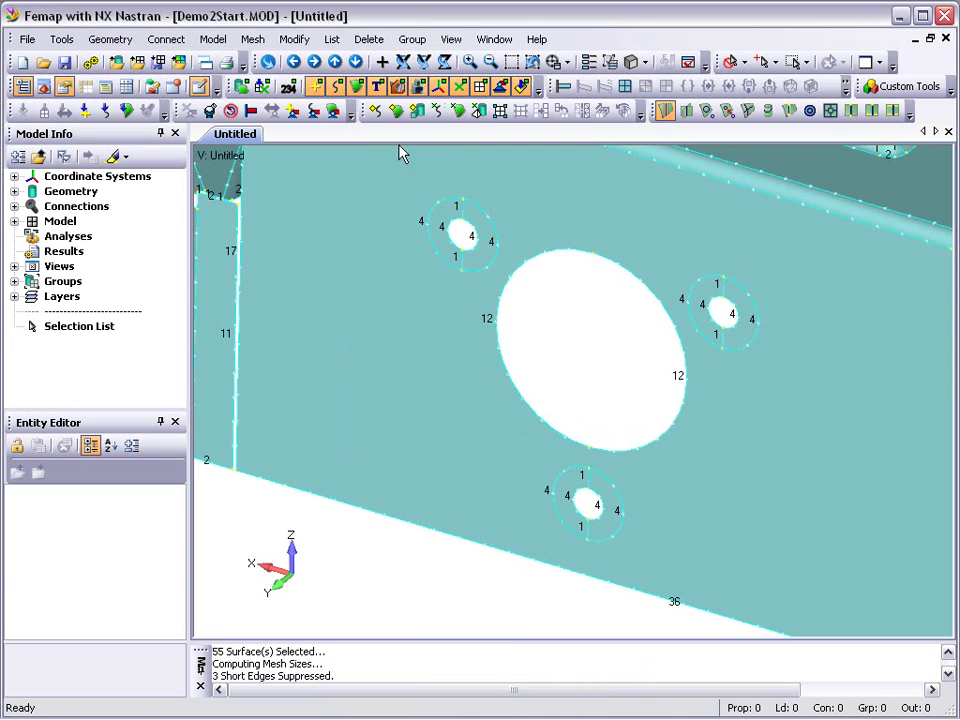
{"action": "left_click", "coordinate": [377, 113]}
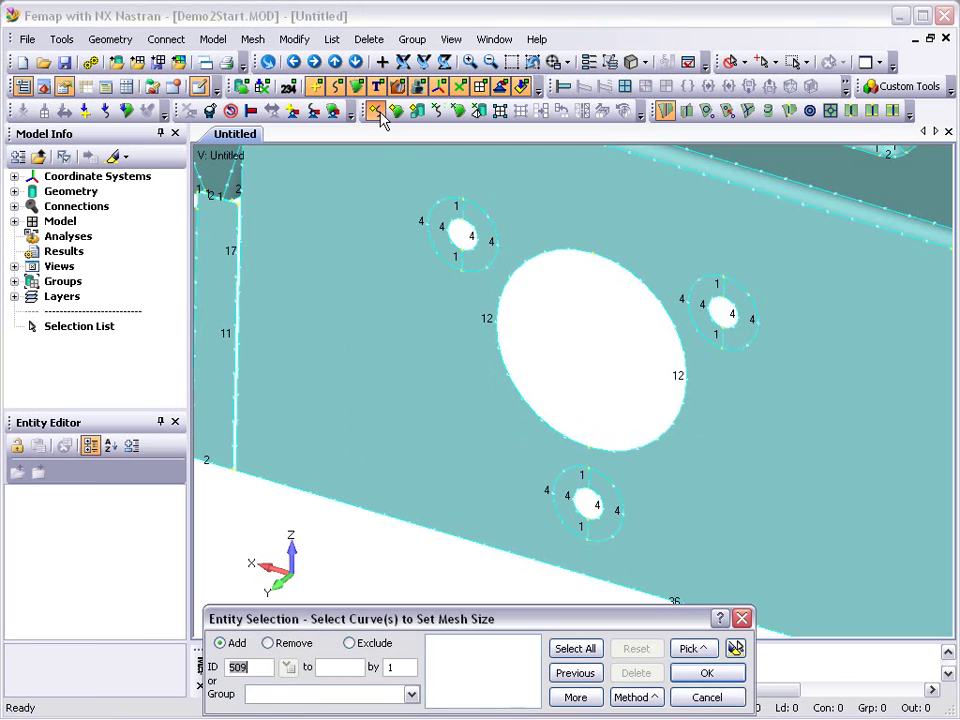
{"action": "left_click", "coordinate": [418, 222]}
{"action": "left_click", "coordinate": [440, 226]}
{"action": "left_click", "coordinate": [475, 241]}
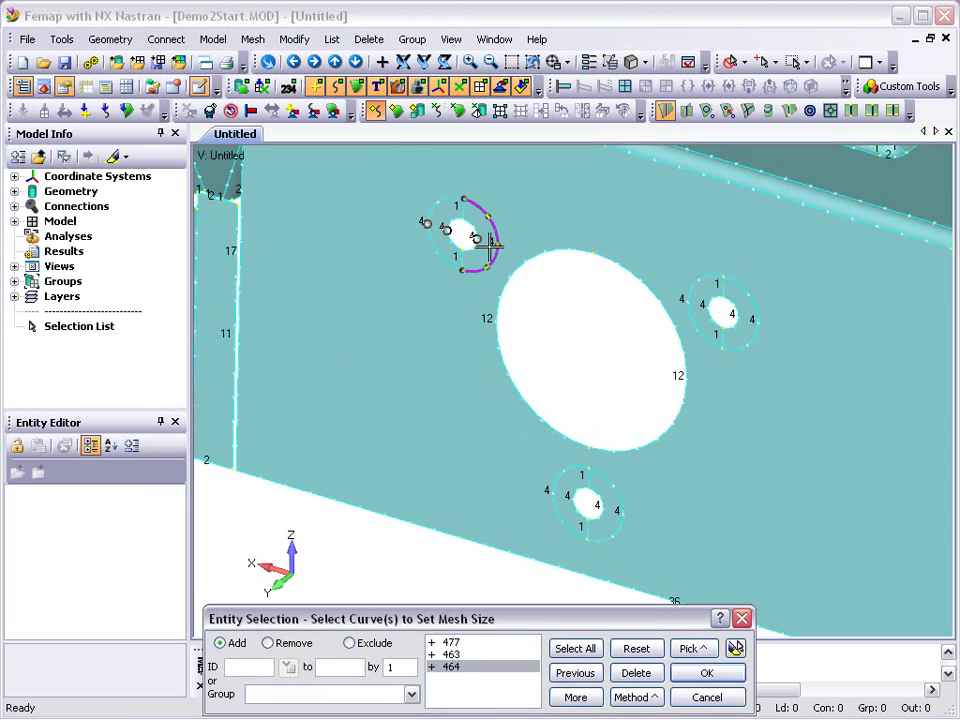
{"action": "left_click", "coordinate": [493, 243]}
{"action": "left_click", "coordinate": [682, 299]}
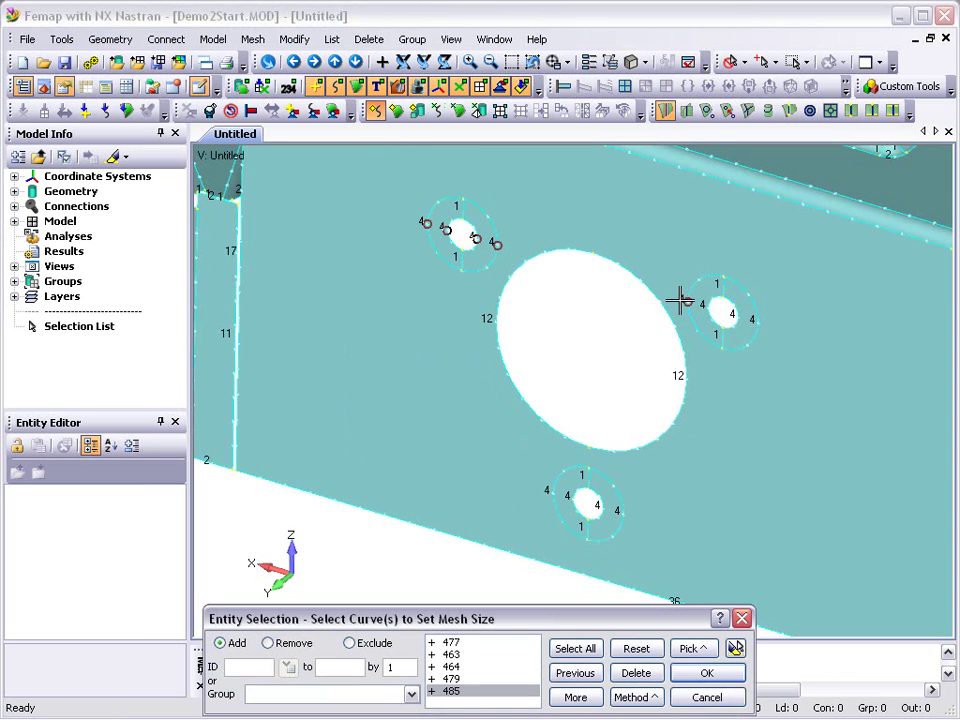
{"action": "left_click", "coordinate": [708, 305]}
{"action": "left_click", "coordinate": [735, 316]}
{"action": "left_click", "coordinate": [754, 322]}
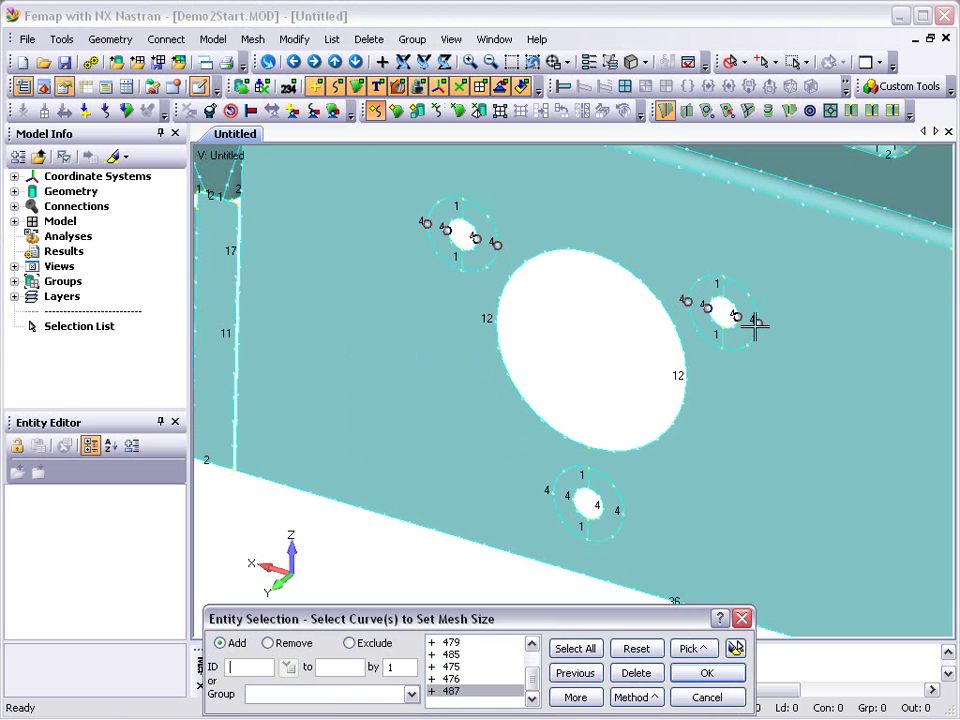
{"action": "left_click", "coordinate": [624, 512]}
{"action": "left_click", "coordinate": [600, 508]}
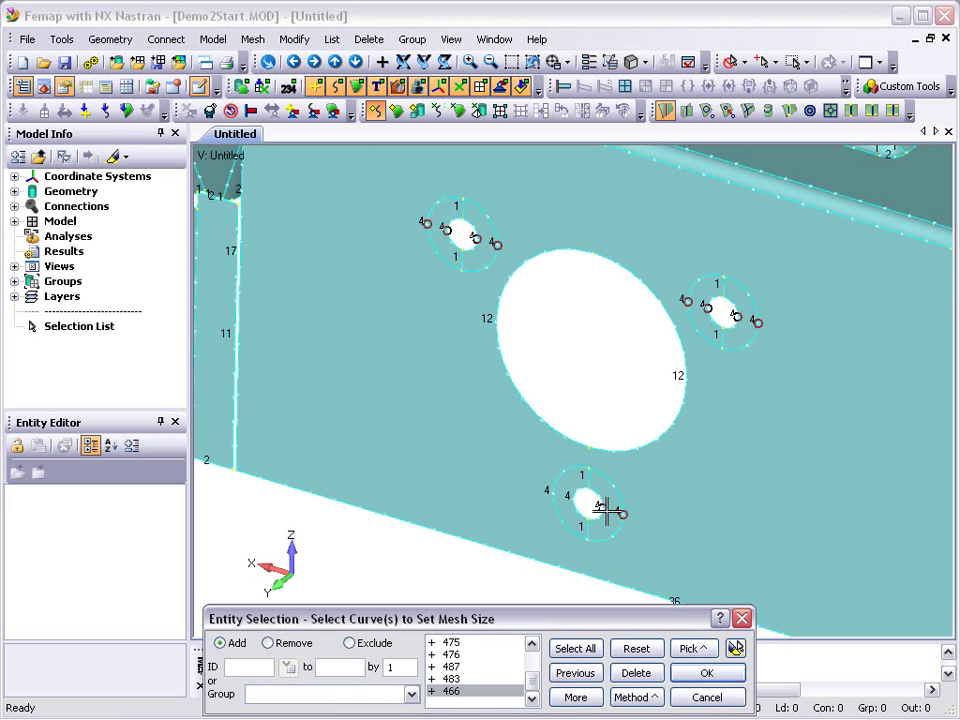
{"action": "left_click", "coordinate": [574, 500]}
{"action": "left_click", "coordinate": [555, 490]}
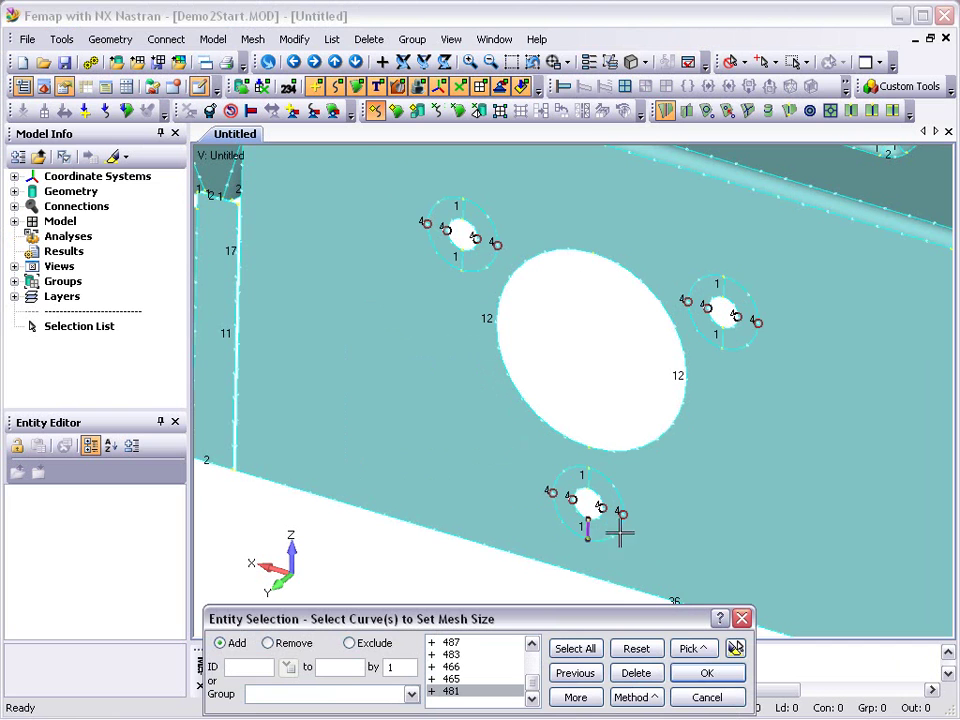
{"action": "left_click", "coordinate": [735, 650]}
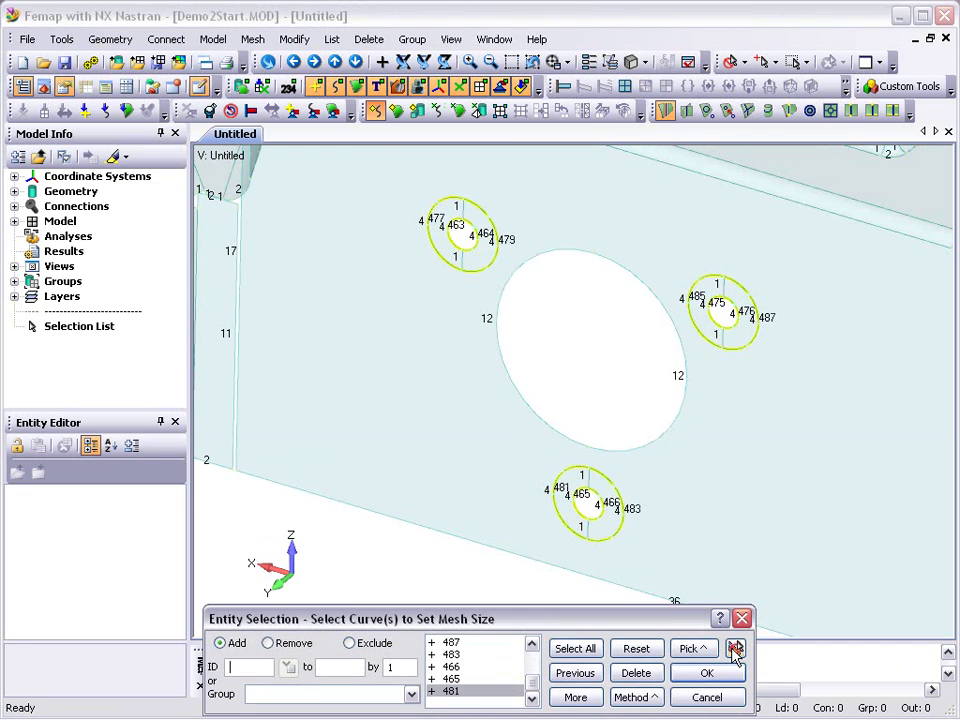
{"action": "left_click", "coordinate": [707, 673]}
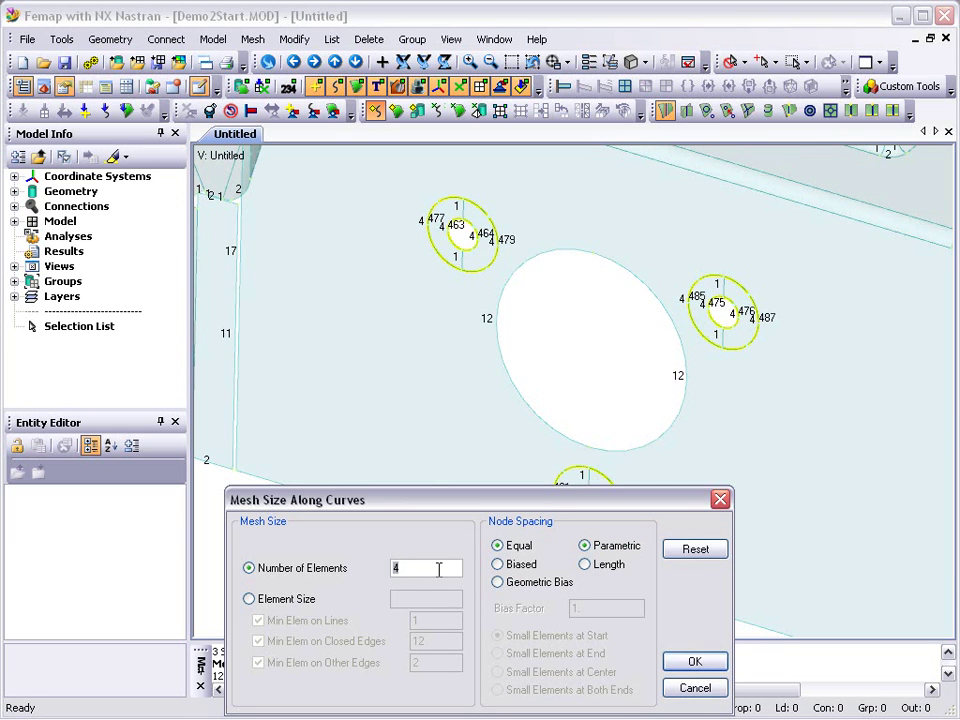
{"action": "type", "text": "6"}
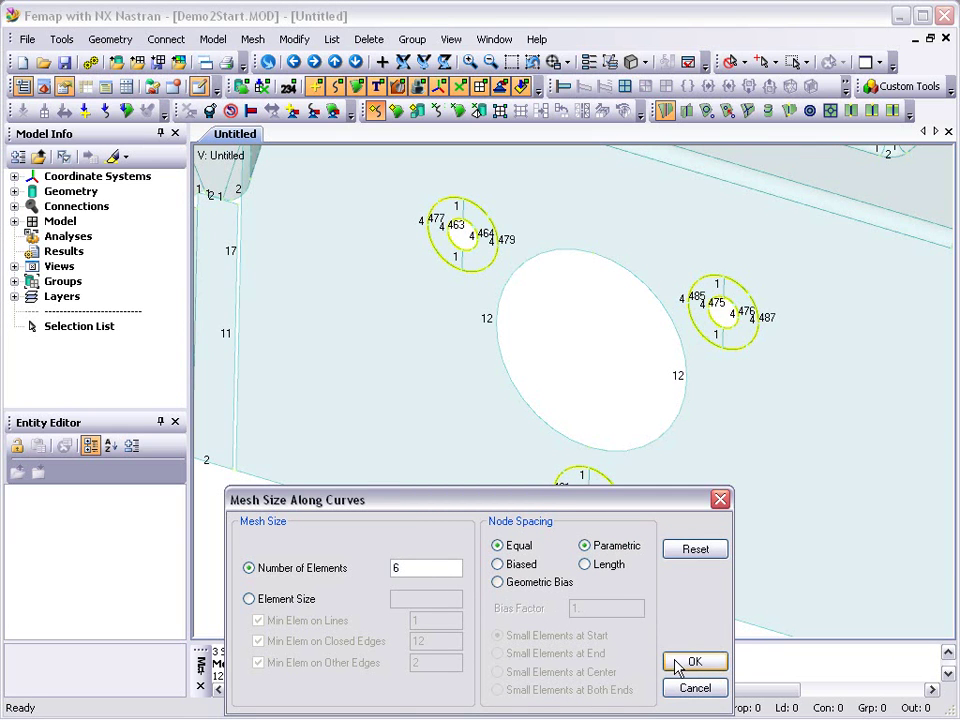
{"action": "left_click", "coordinate": [688, 662]}
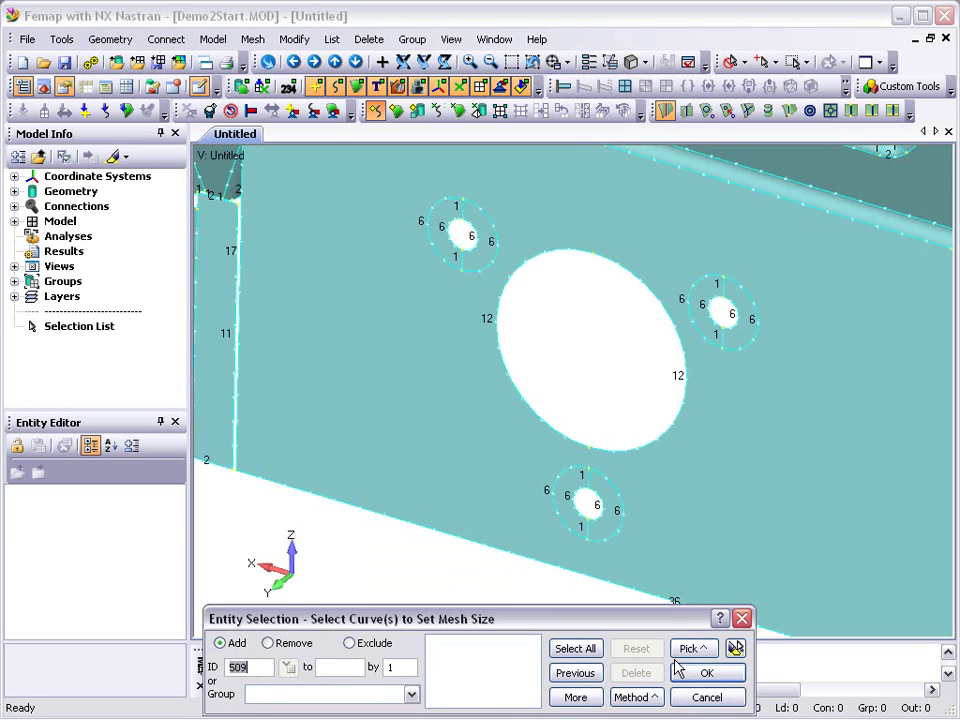
Set the mesh size to 2 elements on the six short radial curves joining the rings around the three small holes
{"action": "left_click", "coordinate": [585, 528]}
{"action": "left_click", "coordinate": [586, 478]}
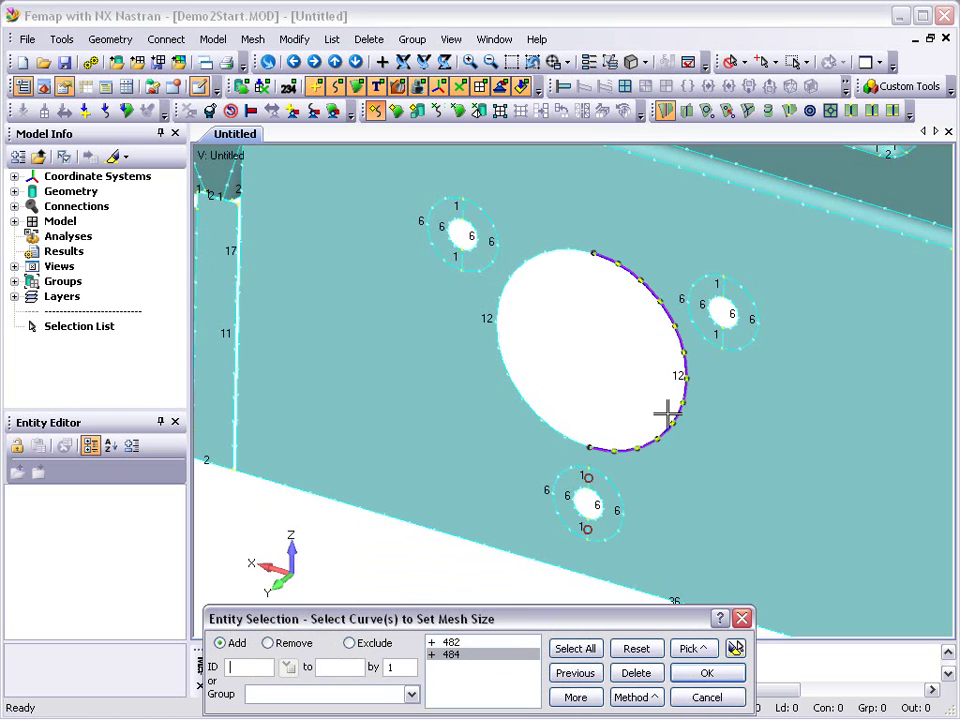
{"action": "left_click", "coordinate": [720, 312]}
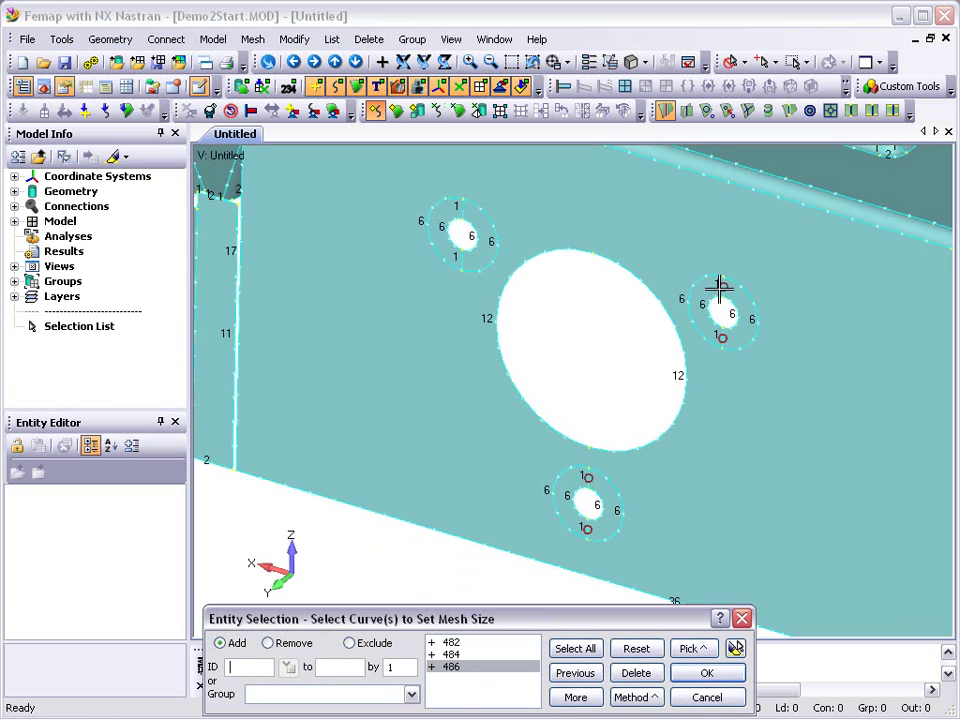
{"action": "left_click", "coordinate": [720, 283]}
{"action": "left_click", "coordinate": [461, 256]}
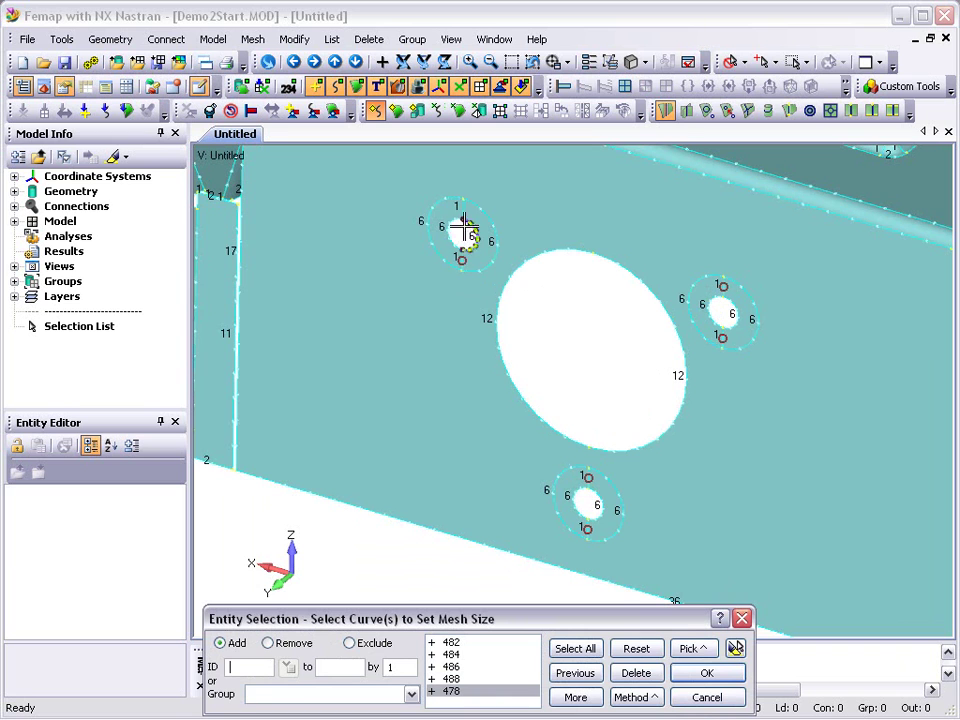
{"action": "left_click", "coordinate": [463, 206]}
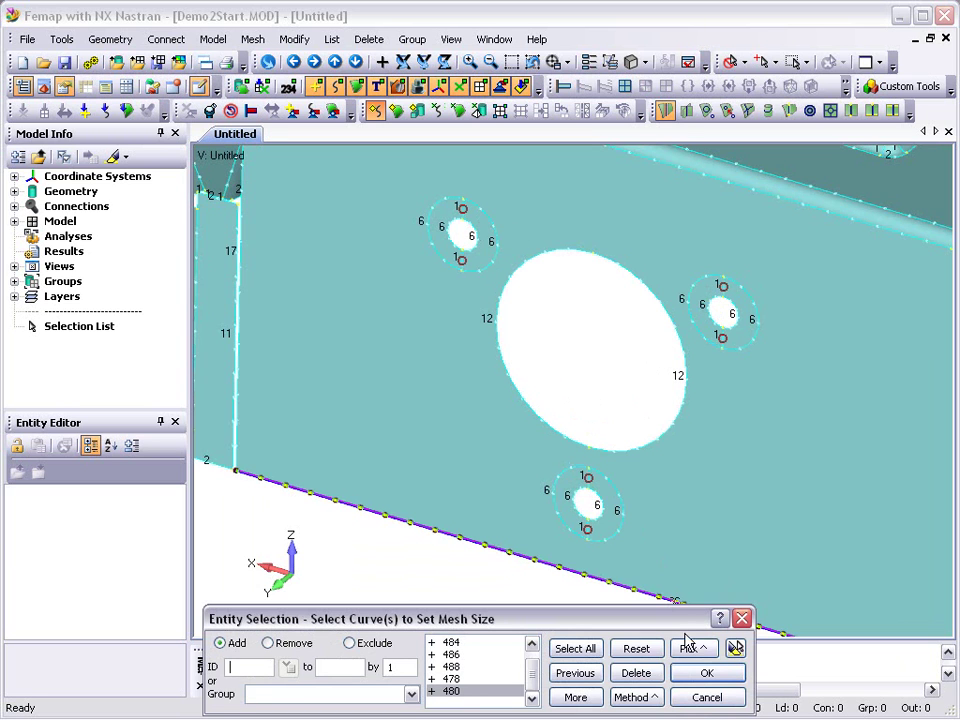
{"action": "left_click", "coordinate": [735, 649]}
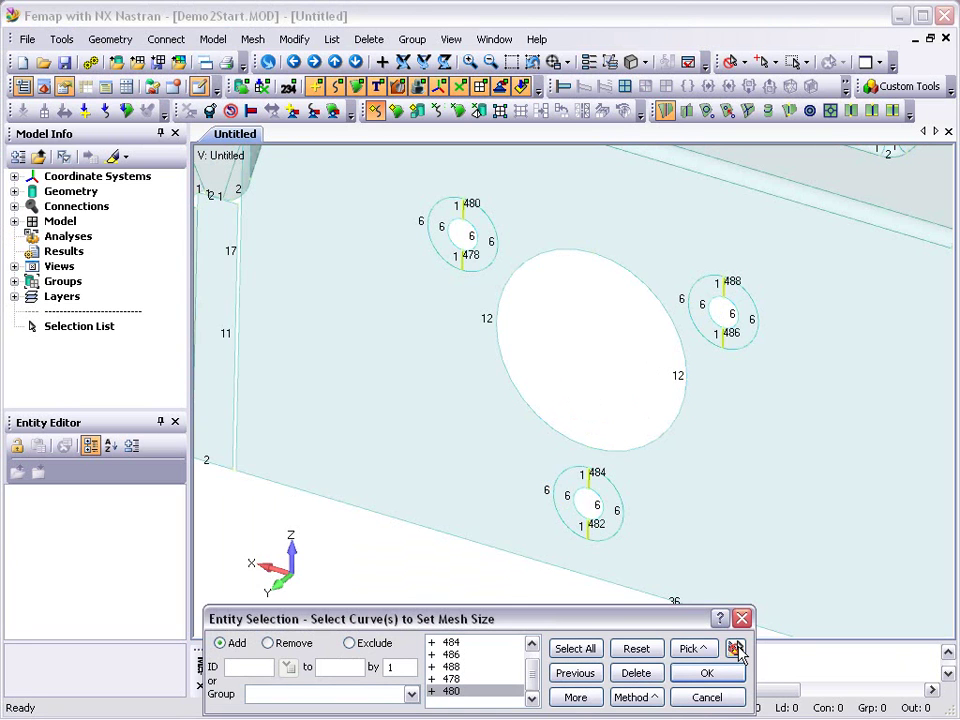
{"action": "left_click", "coordinate": [707, 672]}
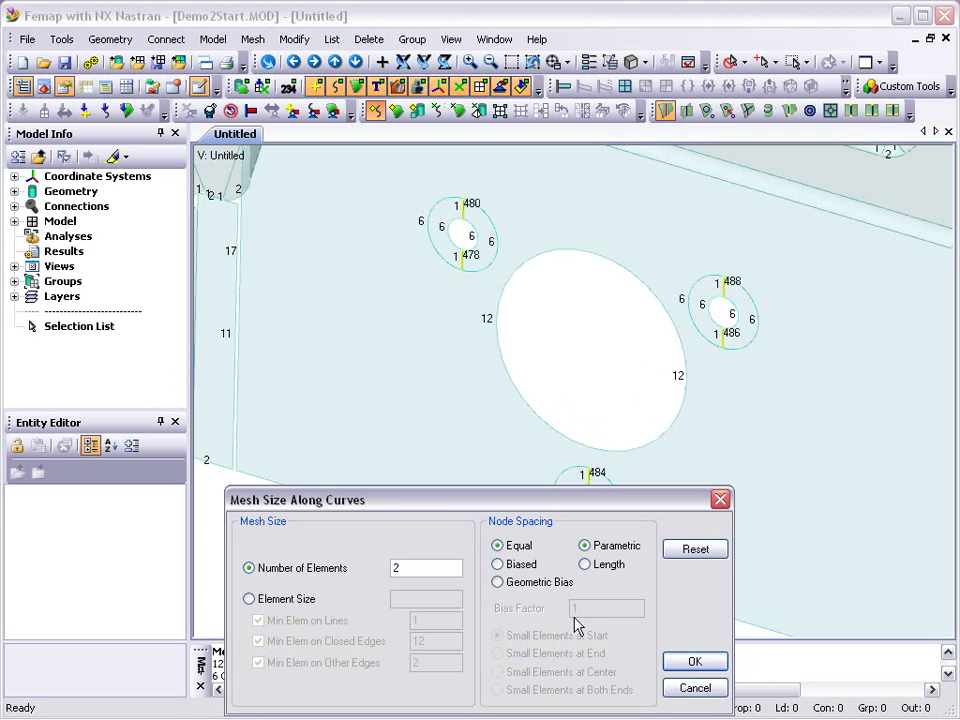
{"action": "left_click", "coordinate": [690, 664]}
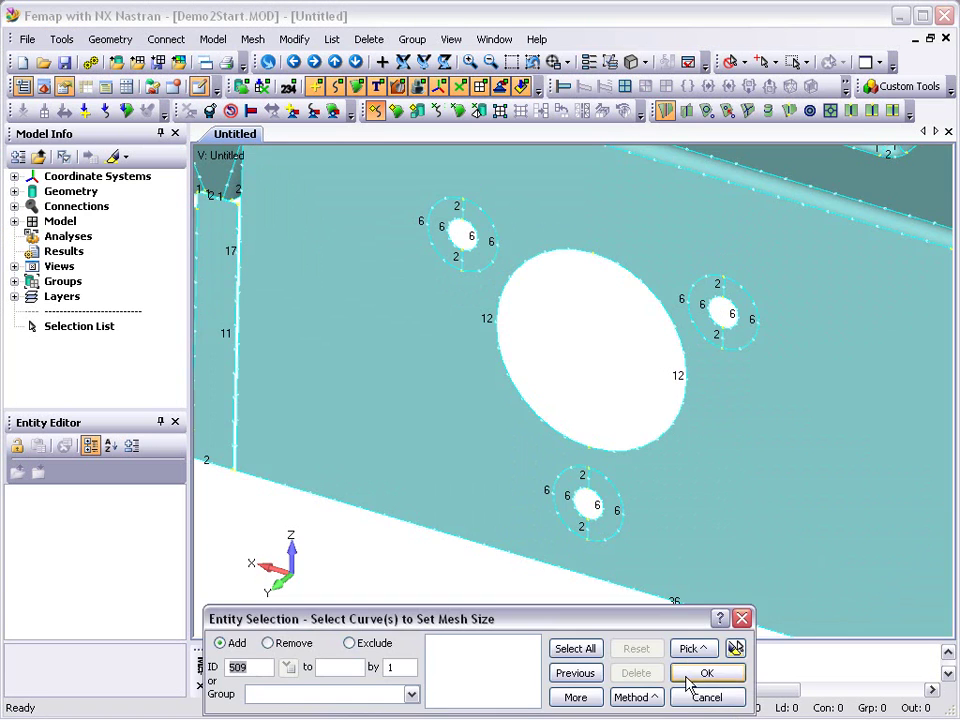
{"action": "left_click", "coordinate": [692, 698]}
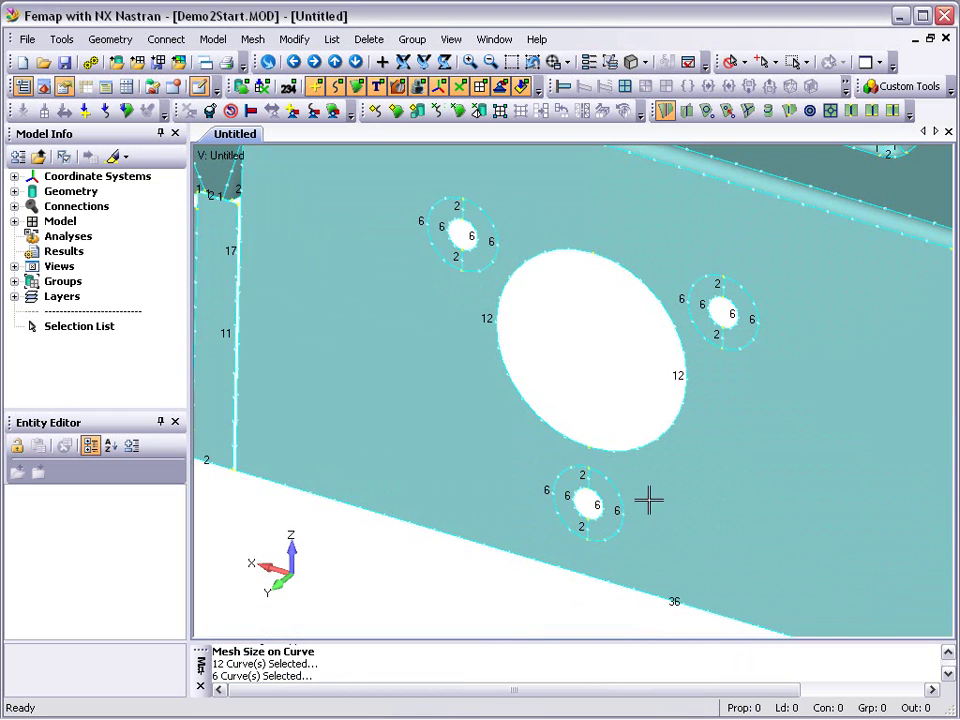
Automesh all surfaces with the Quad mesher and mapped meshing on
{"action": "left_click", "coordinate": [531, 61]}
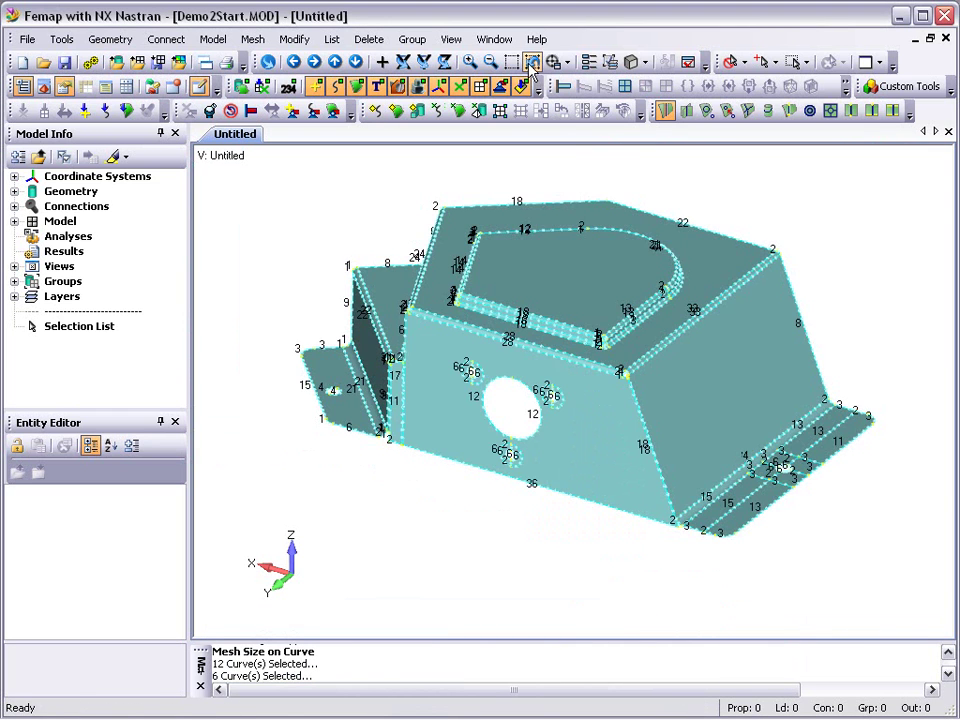
{"action": "left_click", "coordinate": [459, 111]}
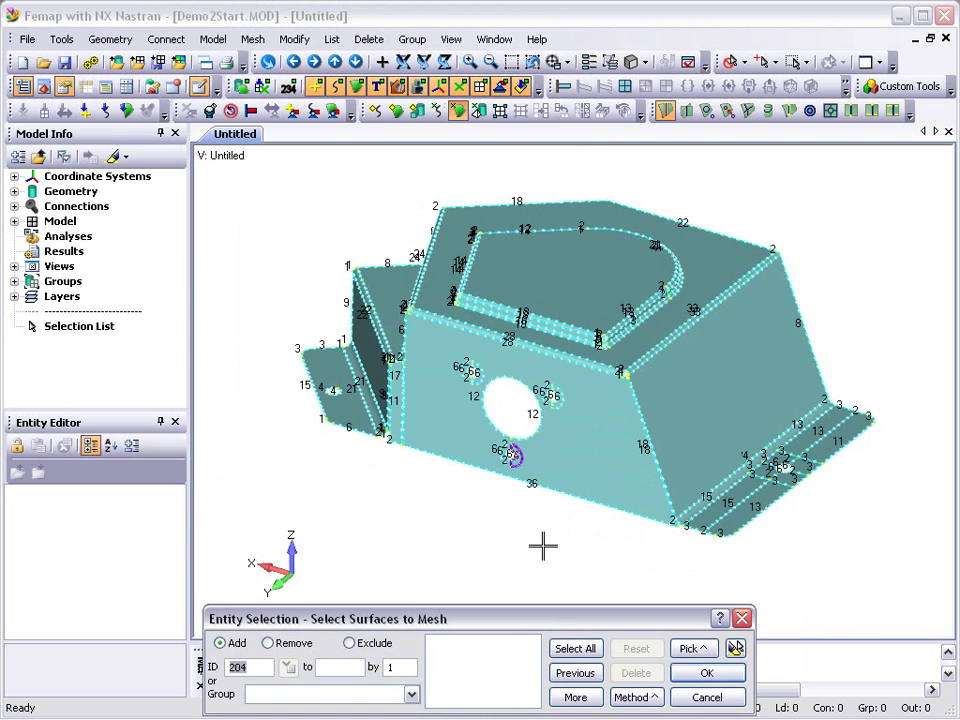
{"action": "left_click", "coordinate": [565, 650]}
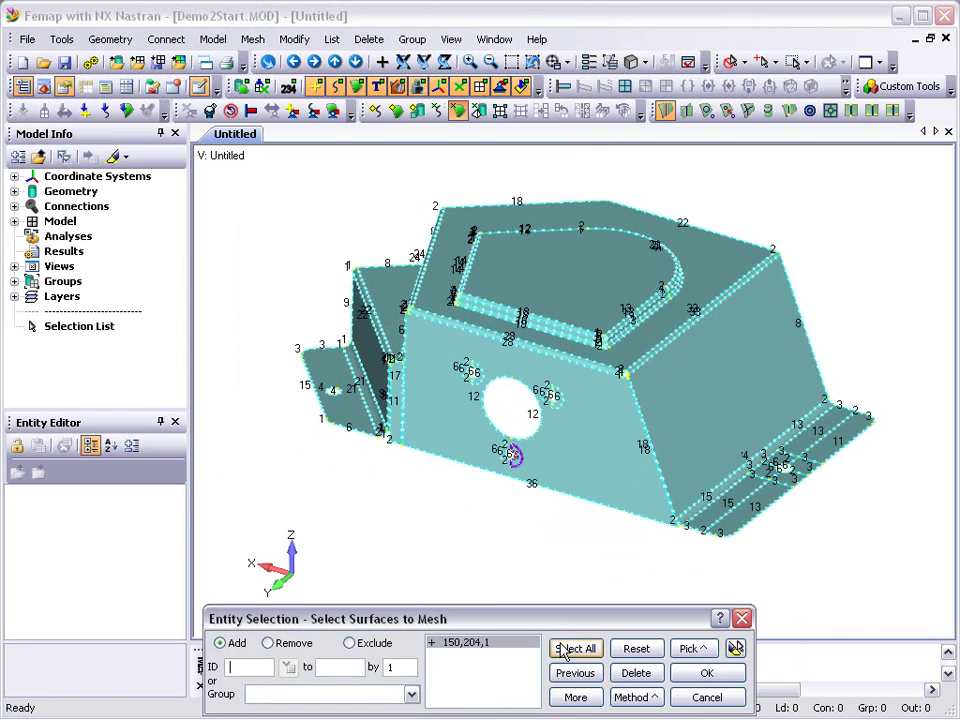
{"action": "left_click", "coordinate": [707, 673]}
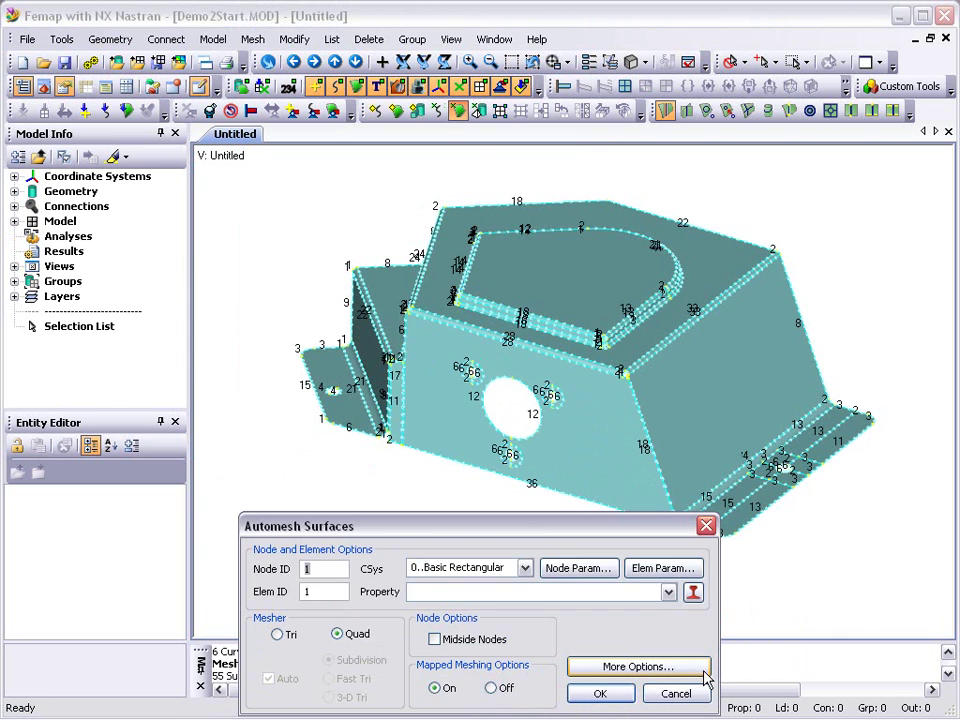
{"action": "left_click", "coordinate": [603, 694]}
{"action": "left_click", "coordinate": [435, 645]}
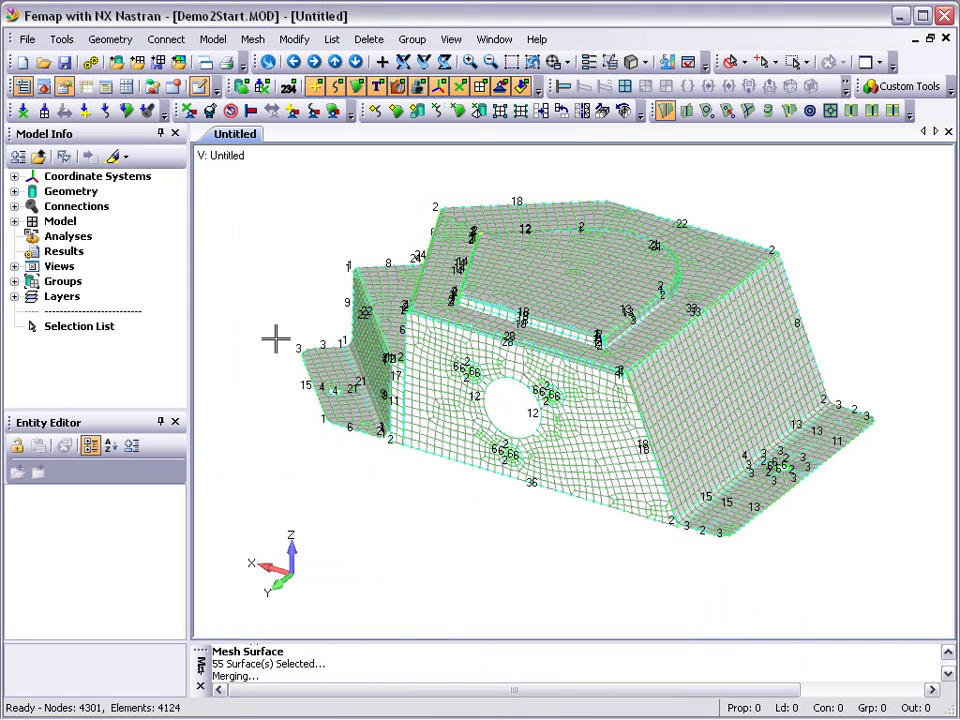
Display the mesh quality plot with the Meshing Toolbox, set to expand only the active tool, and activate its Mesh Quality options
{"action": "left_click", "coordinate": [45, 88]}
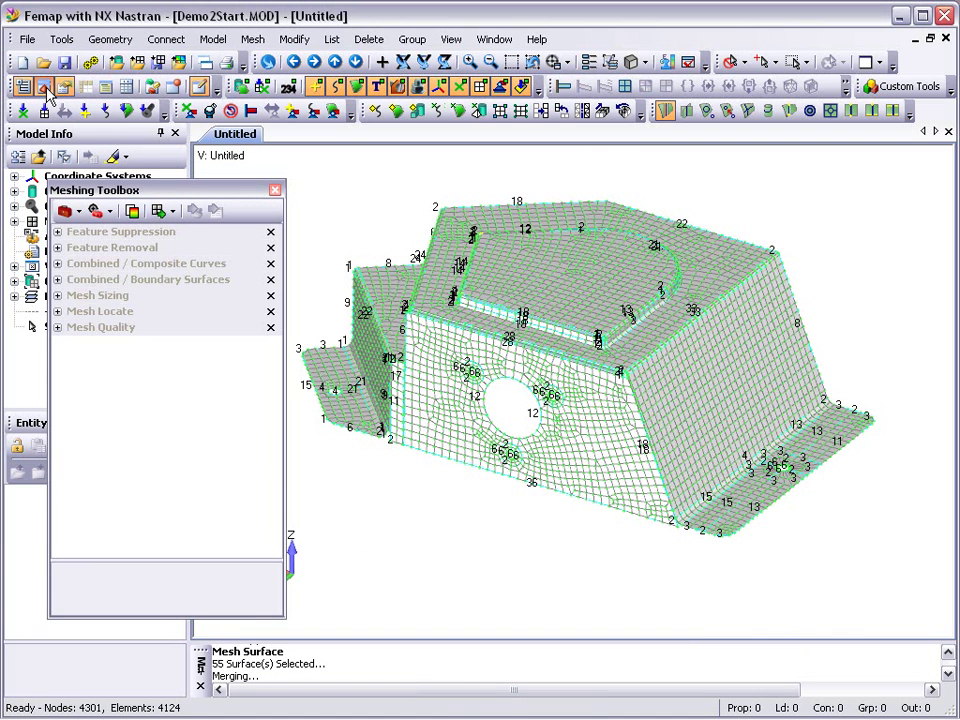
{"action": "right_click", "coordinate": [105, 240]}
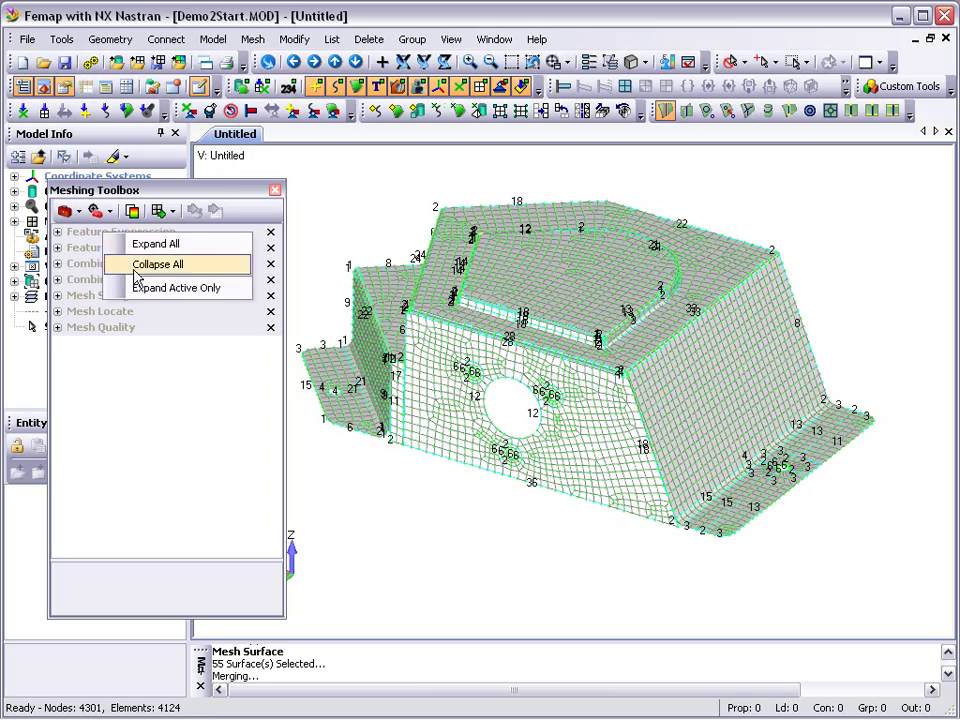
{"action": "left_click", "coordinate": [150, 286]}
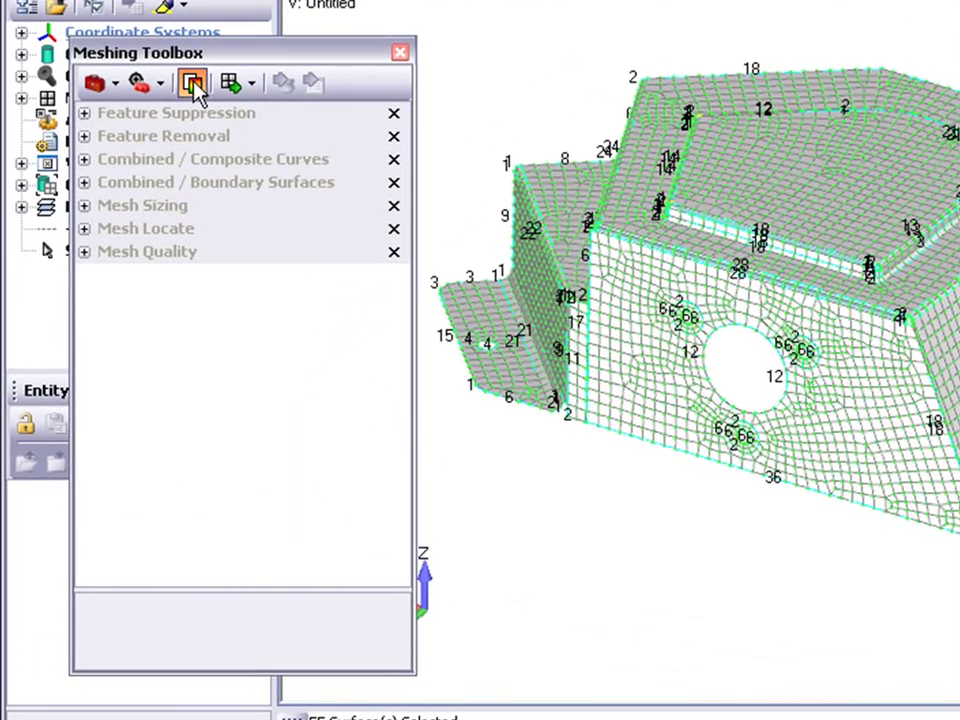
{"action": "left_click", "coordinate": [177, 118]}
{"action": "left_click", "coordinate": [268, 254]}
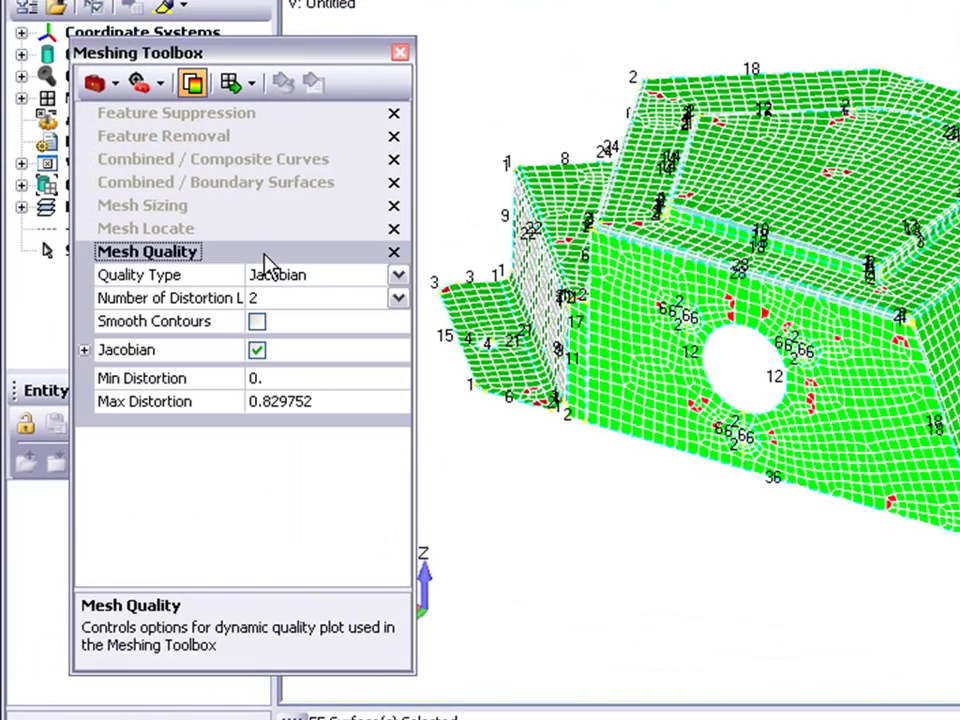
Set the maximum allowable Jacobian value for the mesh quality plot to 0.8
{"action": "left_click", "coordinate": [398, 280]}
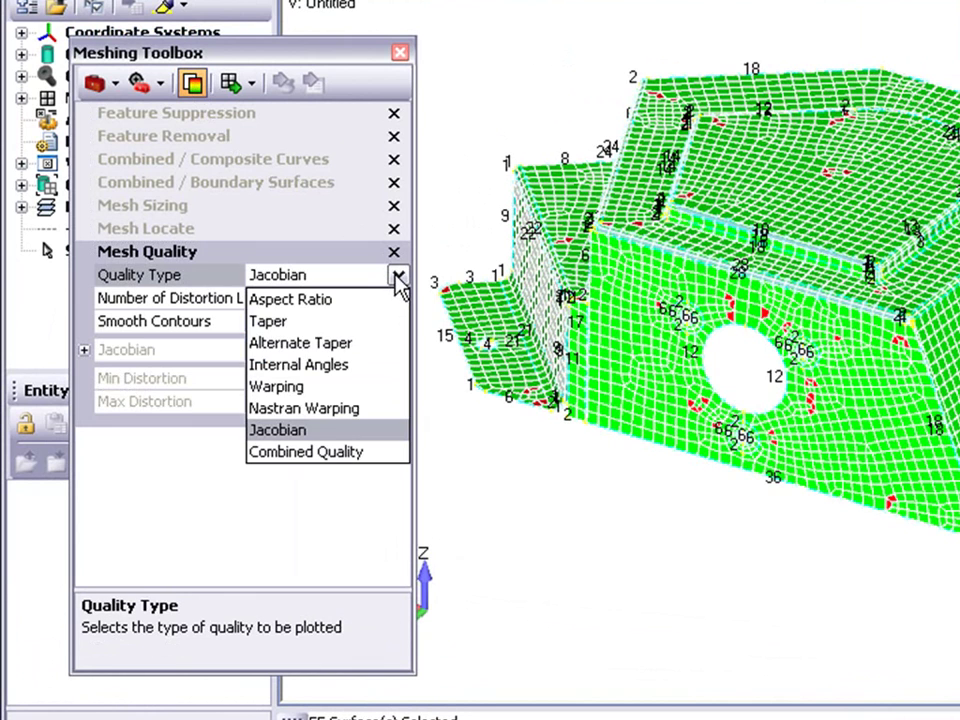
{"action": "left_click", "coordinate": [398, 280]}
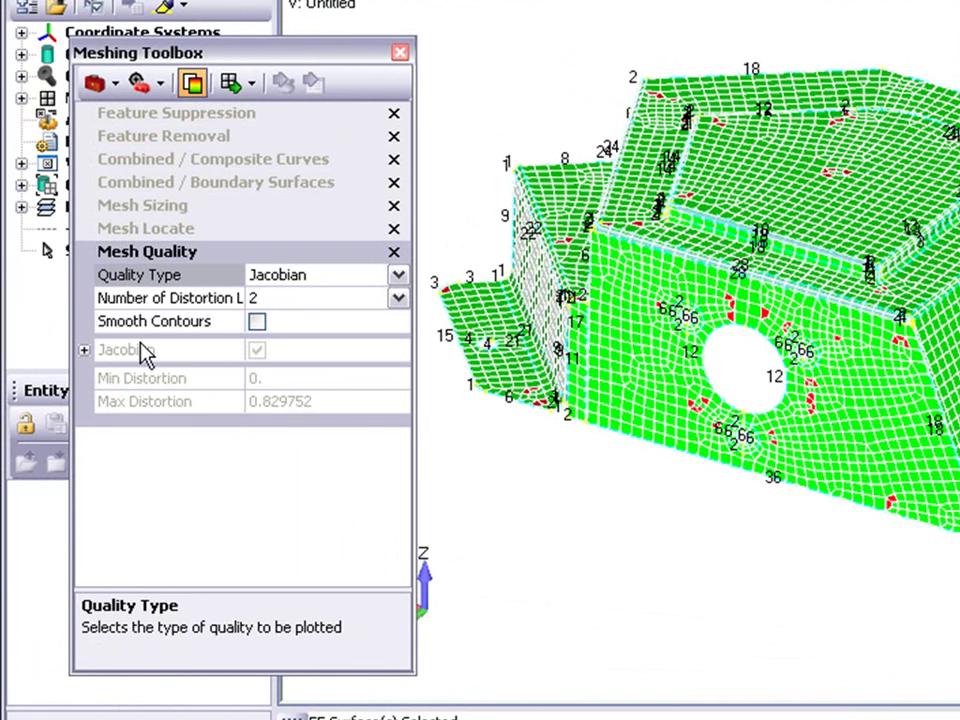
{"action": "left_click", "coordinate": [85, 352]}
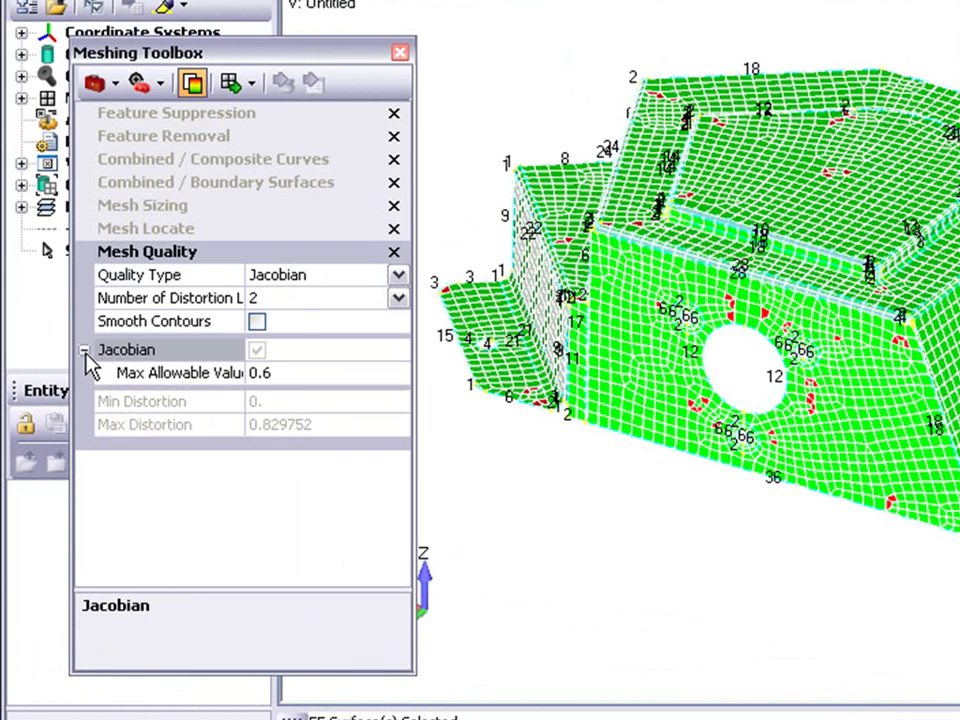
{"action": "left_click", "coordinate": [272, 375]}
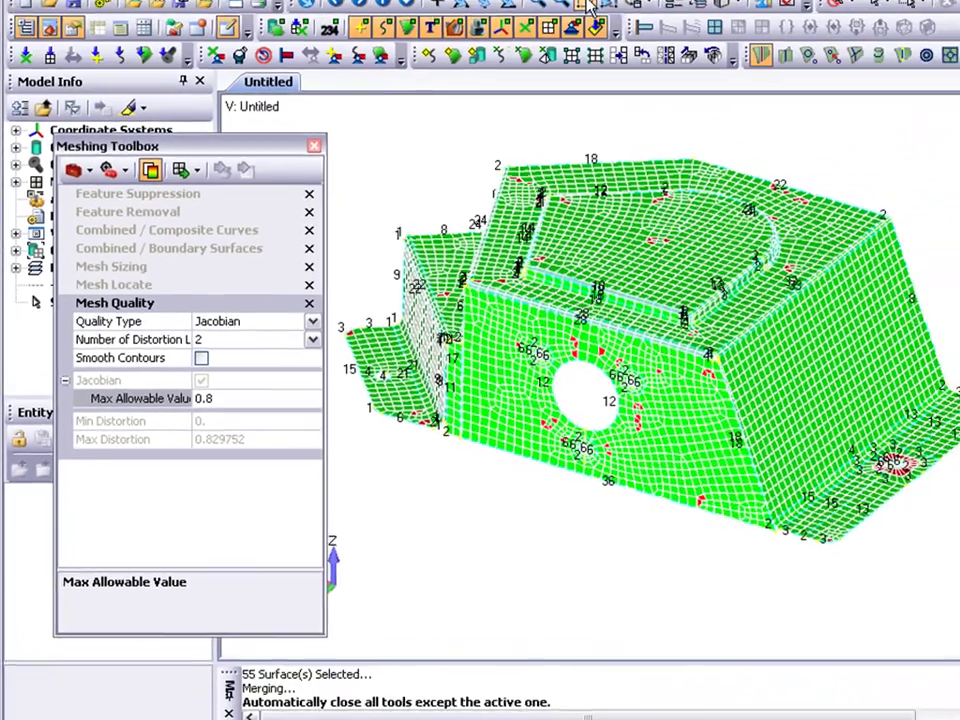
Examine the Jacobian quality of the elements around the front-face holes and the hole in the end flange
{"action": "left_click", "coordinate": [513, 62]}
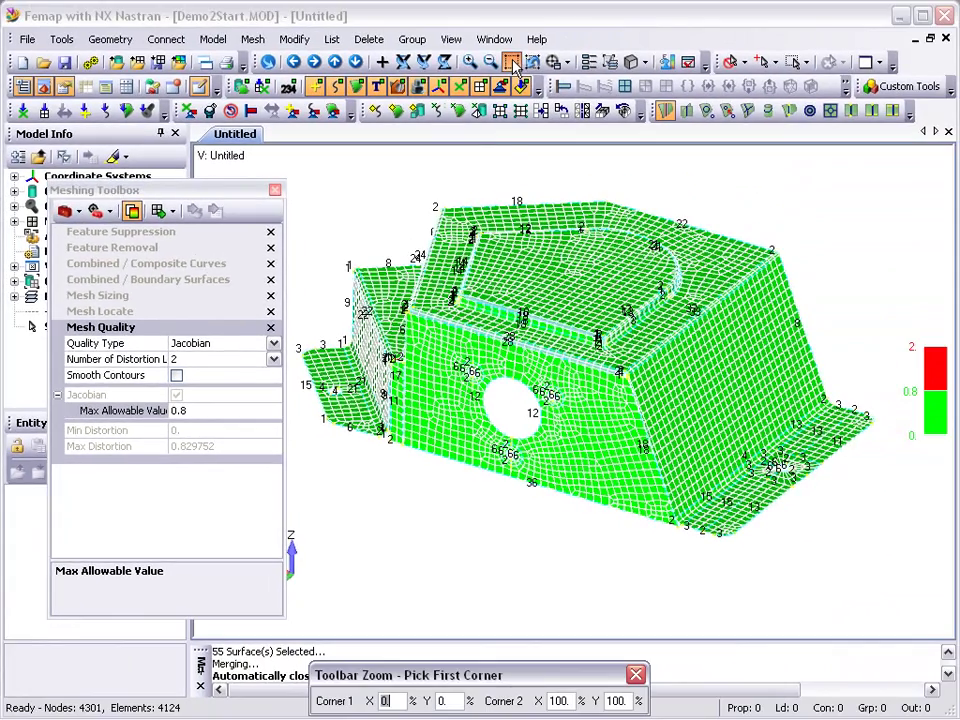
{"action": "left_click", "coordinate": [430, 336]}
{"action": "left_click", "coordinate": [583, 491]}
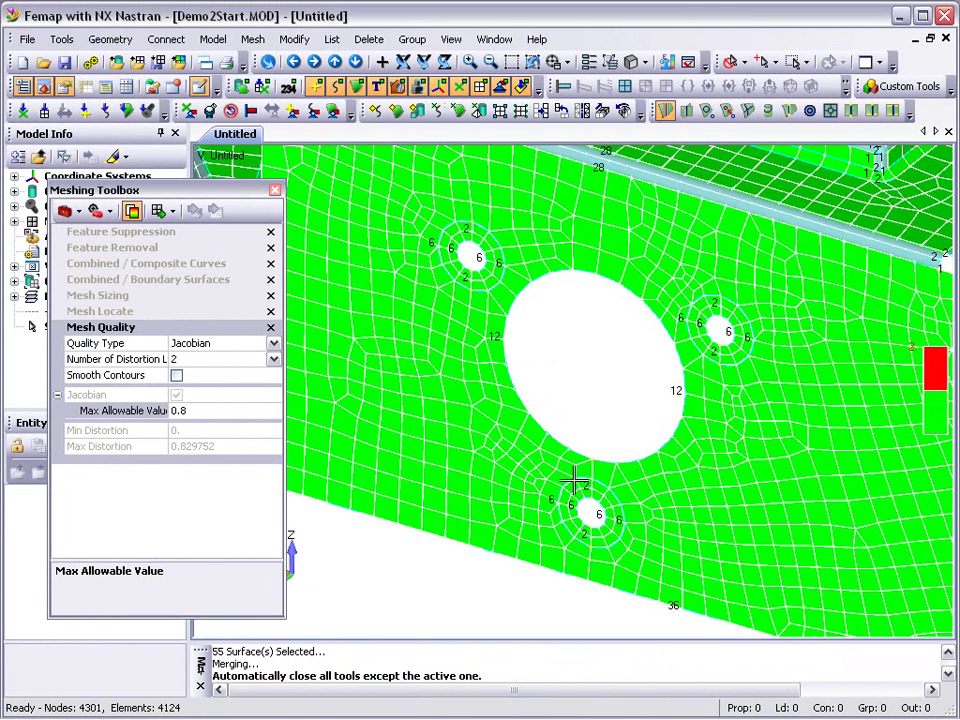
{"action": "left_click", "coordinate": [532, 62]}
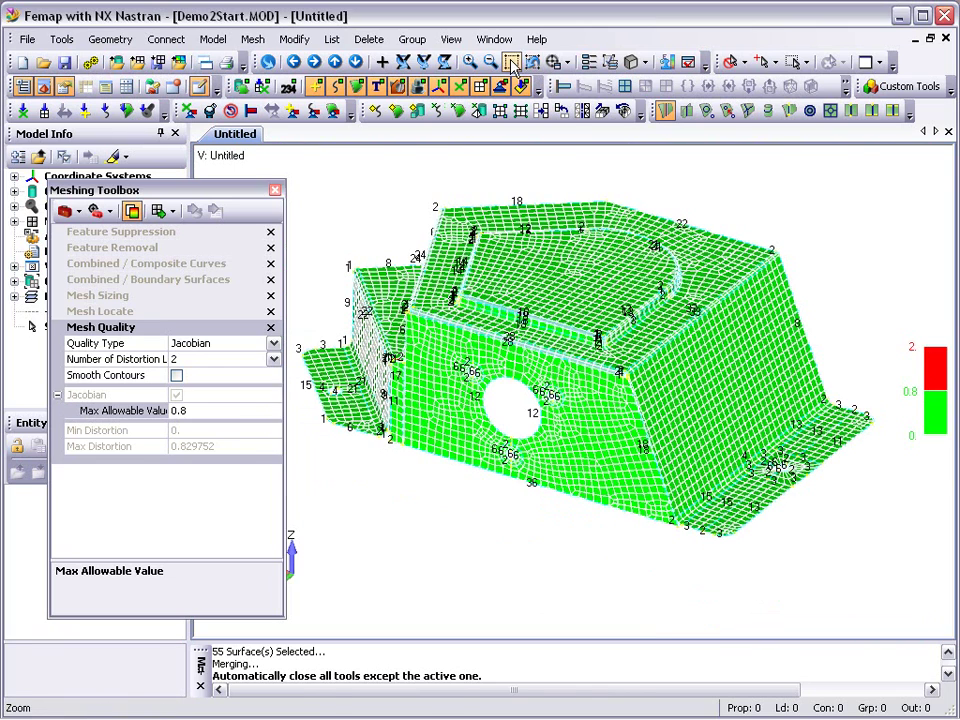
{"action": "left_click", "coordinate": [513, 62]}
{"action": "left_click", "coordinate": [685, 430]}
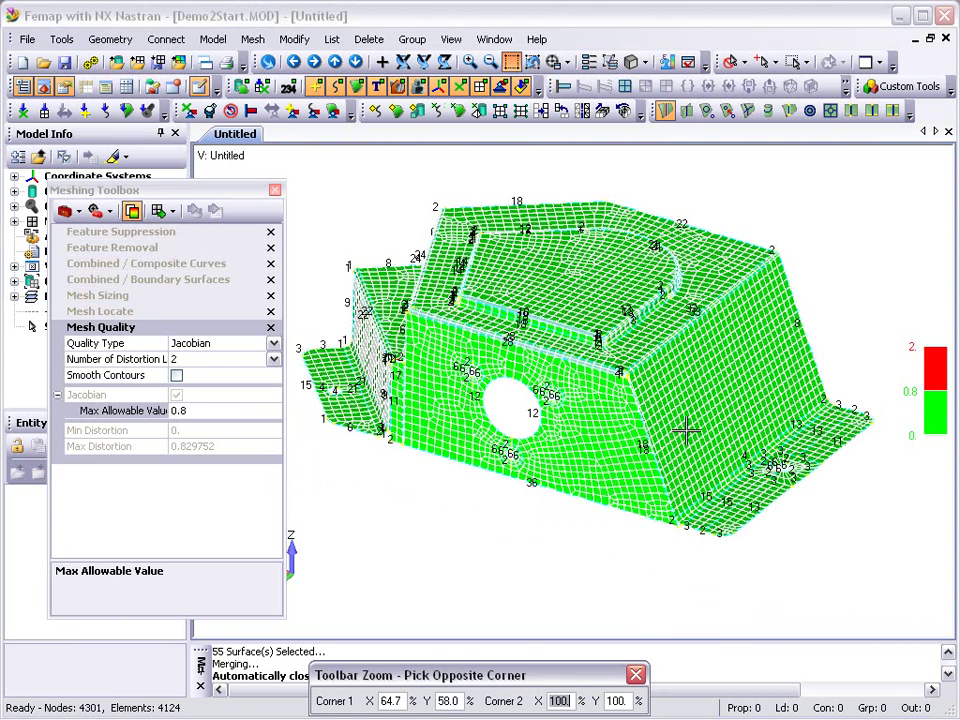
{"action": "left_click", "coordinate": [884, 522]}
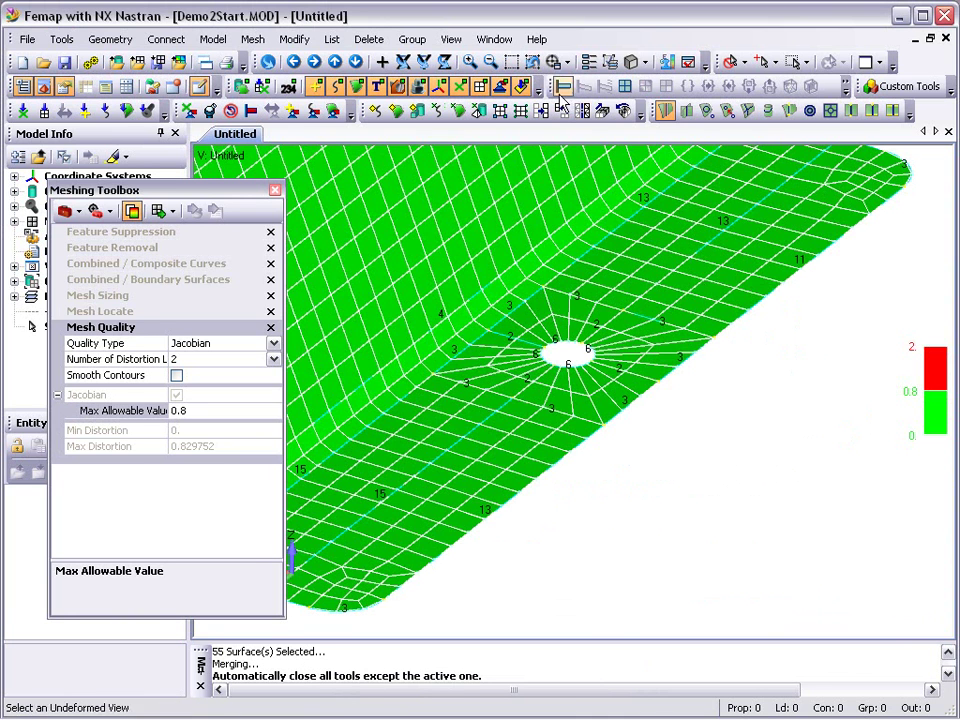
{"action": "left_click", "coordinate": [403, 60]}
Suppress the small hole loop in the flange on the stepped side using Feature Suppression with automatic remeshing on
{"action": "left_click", "coordinate": [511, 62]}
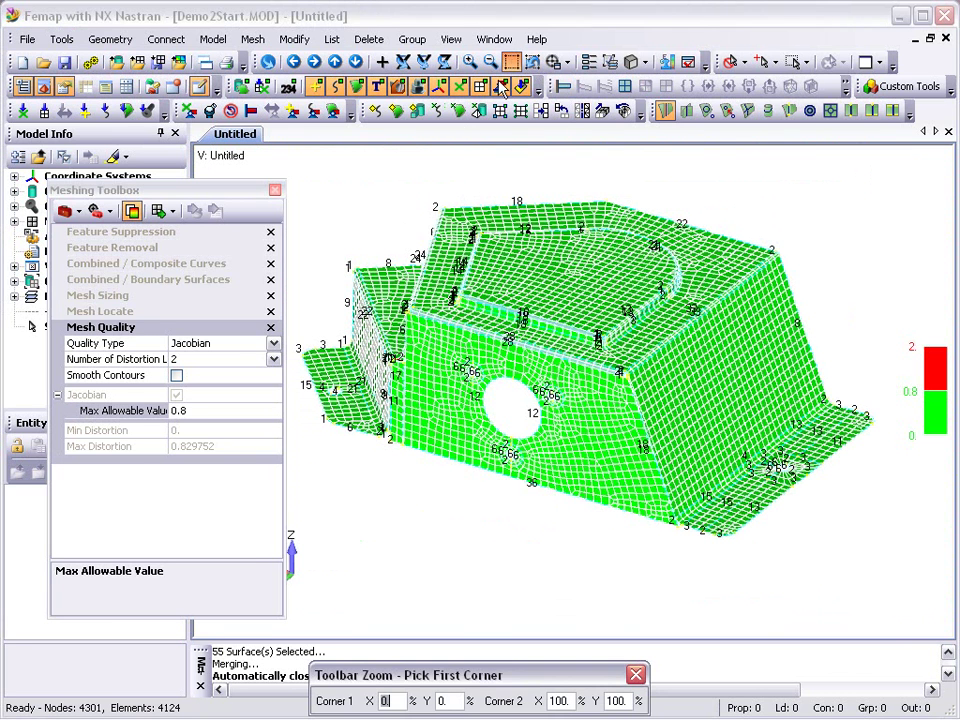
{"action": "left_click", "coordinate": [242, 253]}
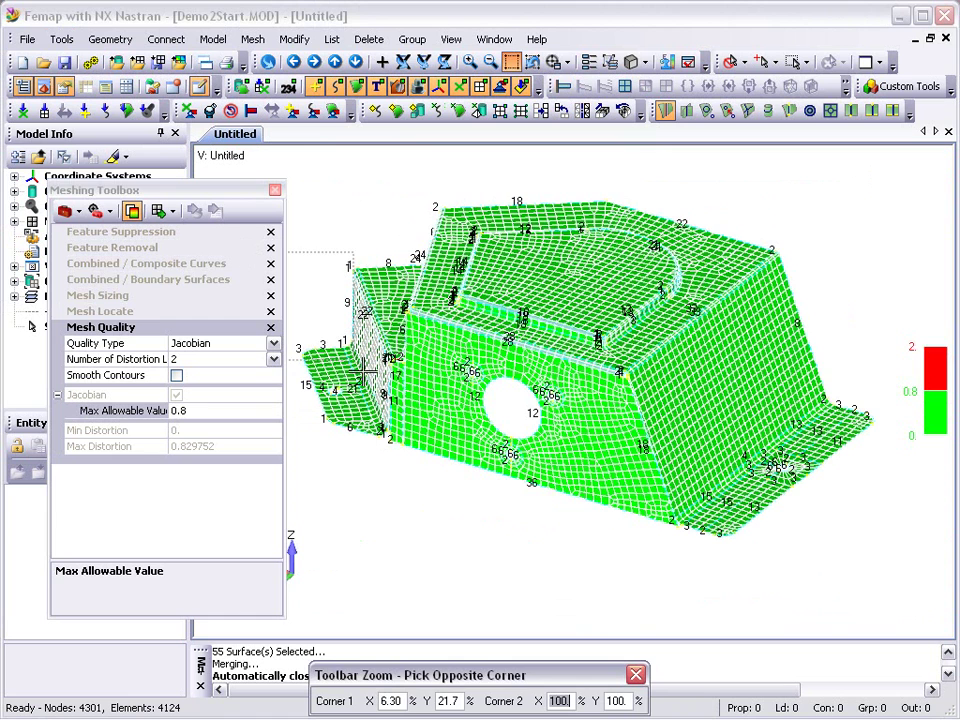
{"action": "left_click", "coordinate": [423, 453]}
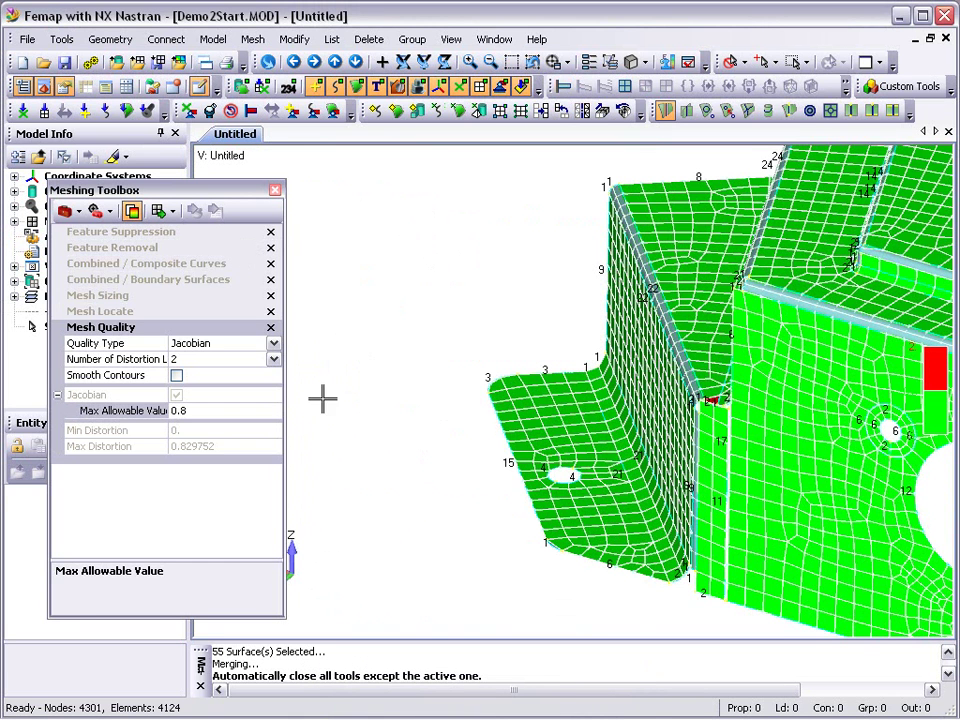
{"action": "left_click", "coordinate": [147, 236]}
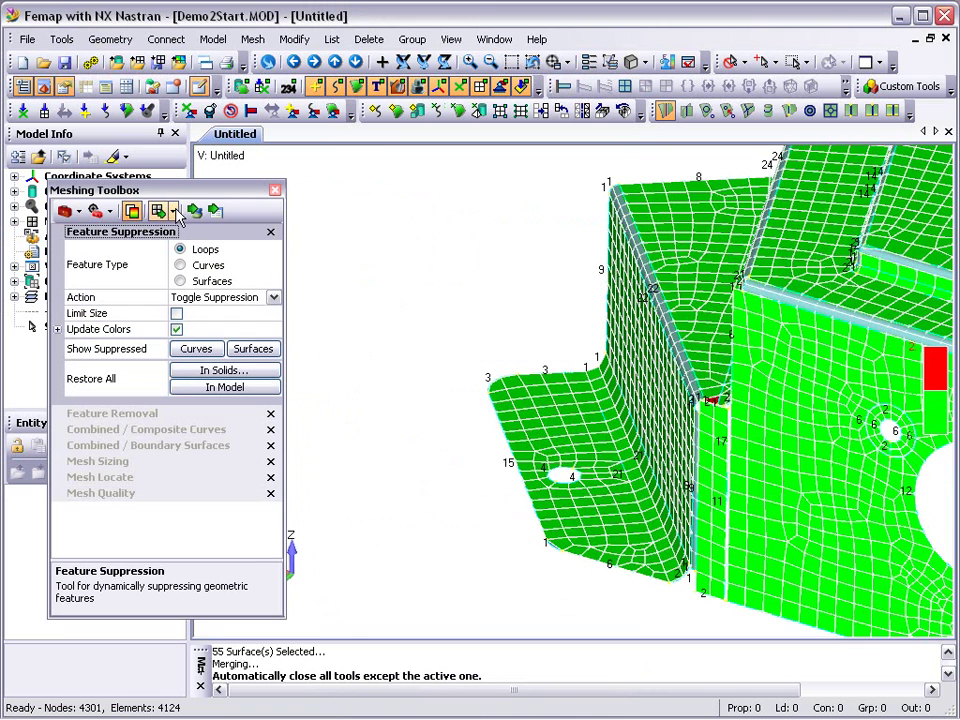
{"action": "left_click", "coordinate": [175, 212]}
{"action": "left_click", "coordinate": [178, 258]}
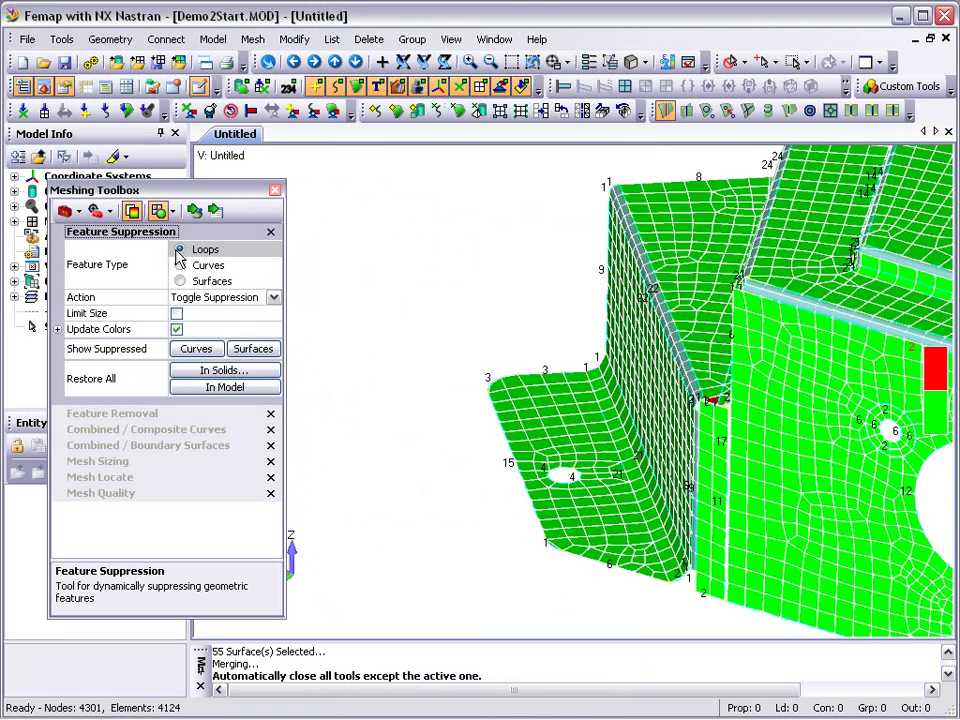
{"action": "left_click", "coordinate": [197, 218]}
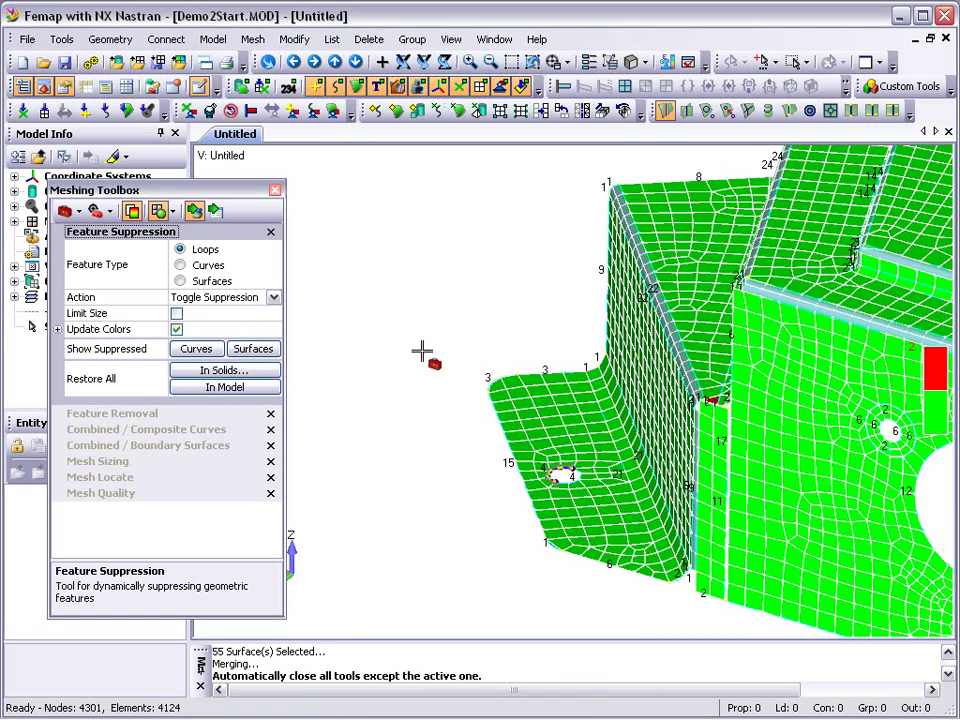
{"action": "left_click", "coordinate": [553, 474]}
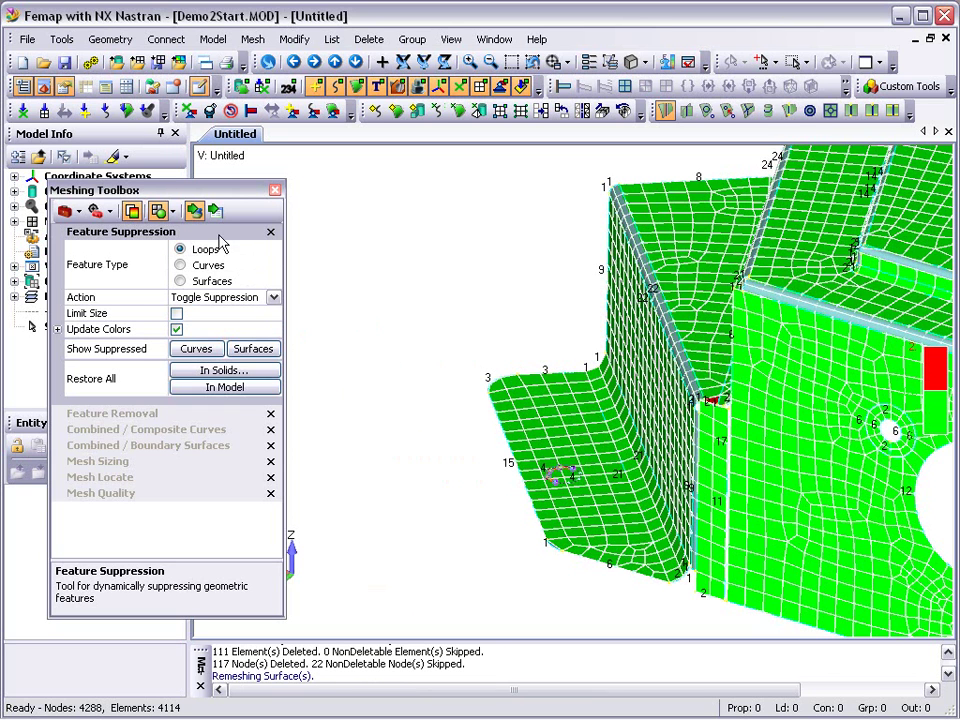
{"action": "left_click", "coordinate": [197, 218]}
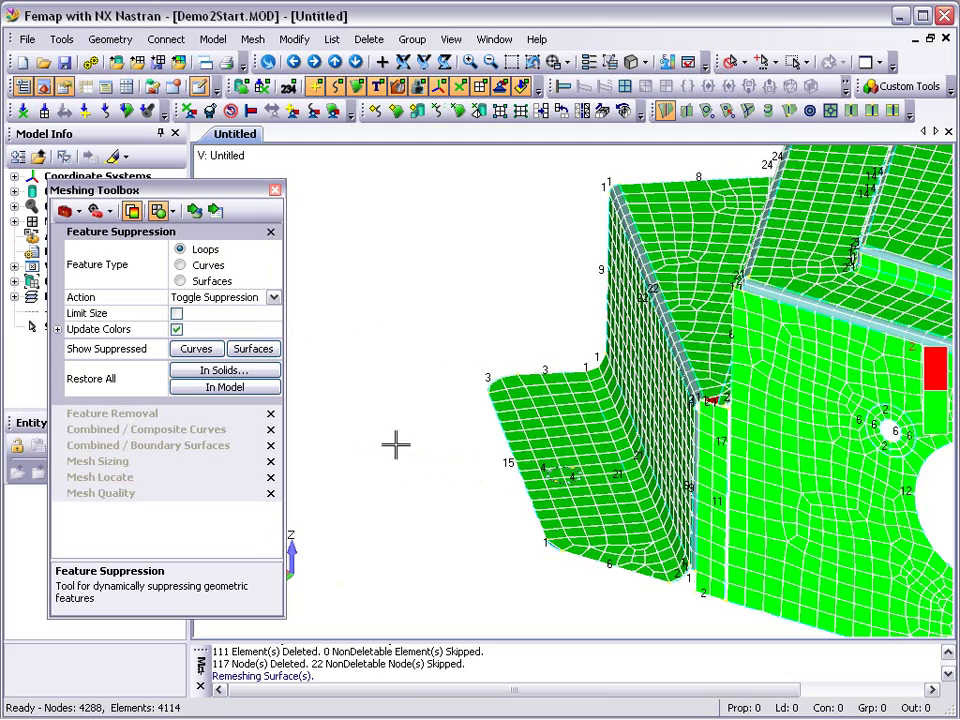
Combine the short curves by point at both ends of the bend above the step, with Combine Surfaces on
{"action": "middle_click_drag", "start_coordinate": [458, 498], "coordinate": [576, 484]}
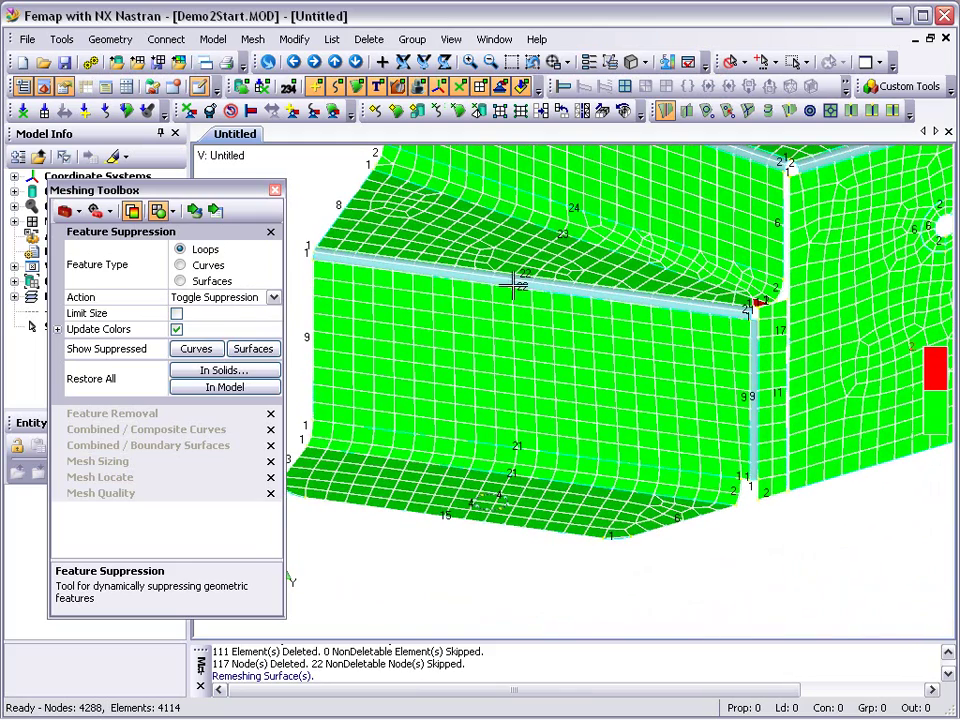
{"action": "middle_click_drag", "start_coordinate": [469, 246], "coordinate": [523, 336], "text": "ctrl"}
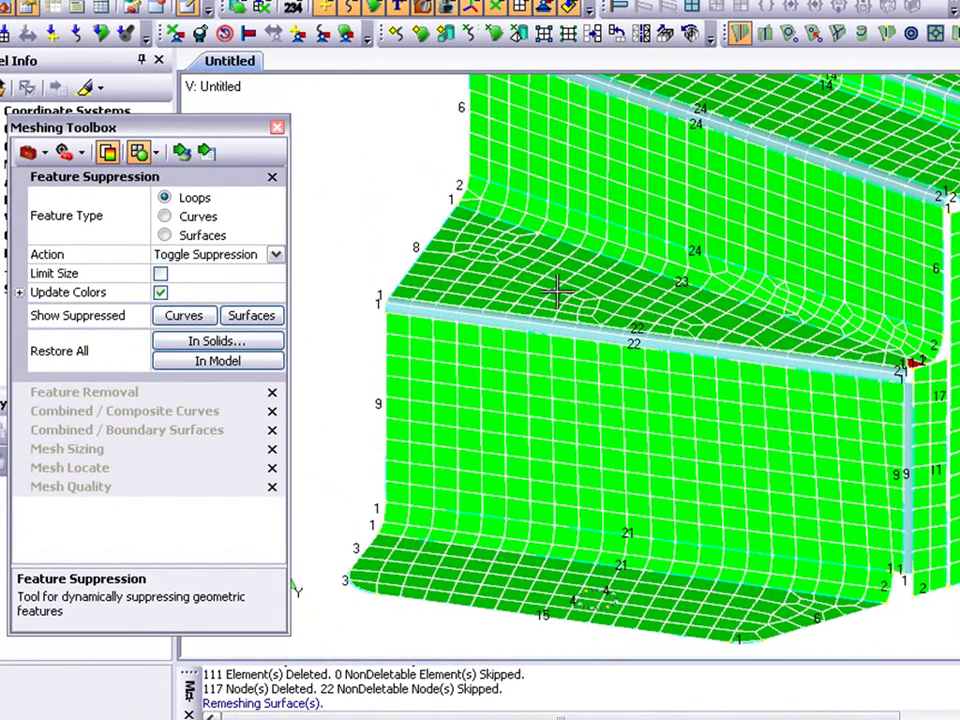
{"action": "left_click", "coordinate": [199, 411]}
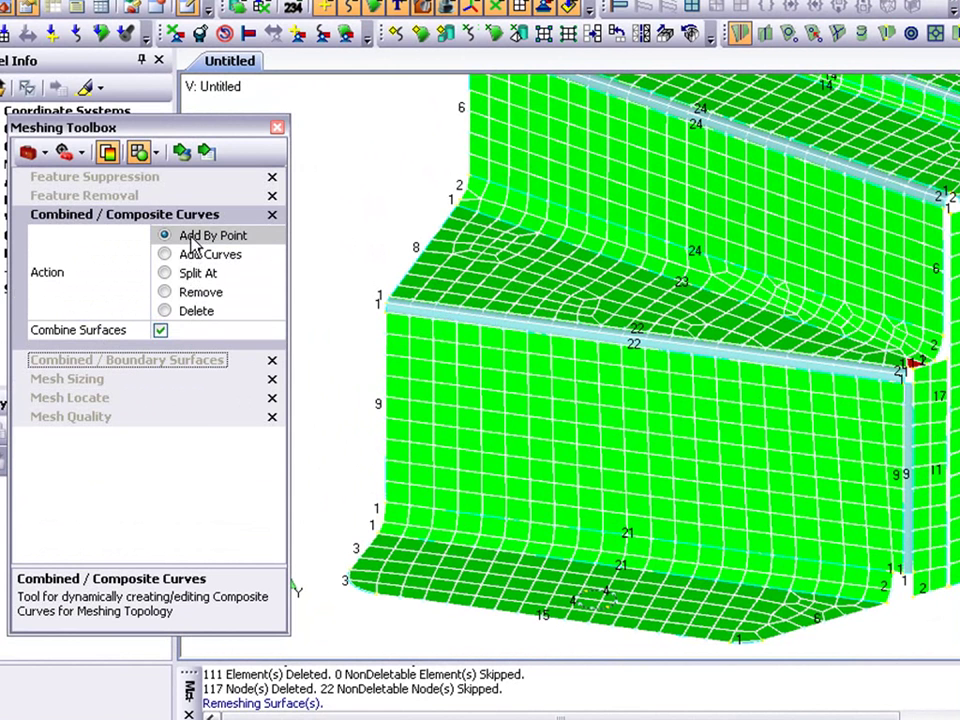
{"action": "left_click", "coordinate": [181, 151]}
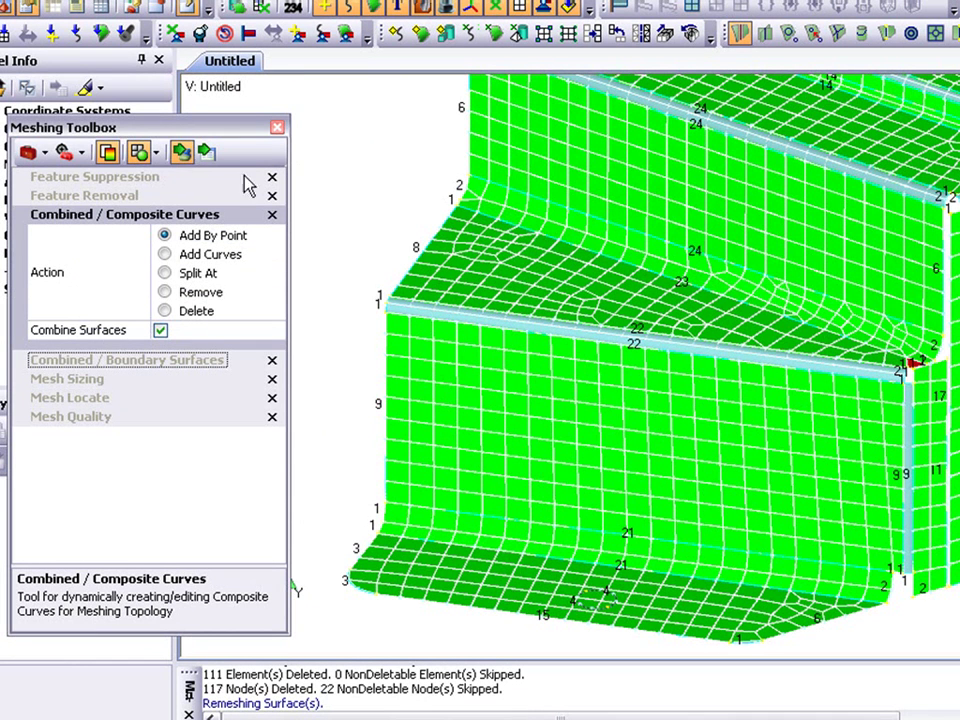
{"action": "left_click", "coordinate": [448, 188]}
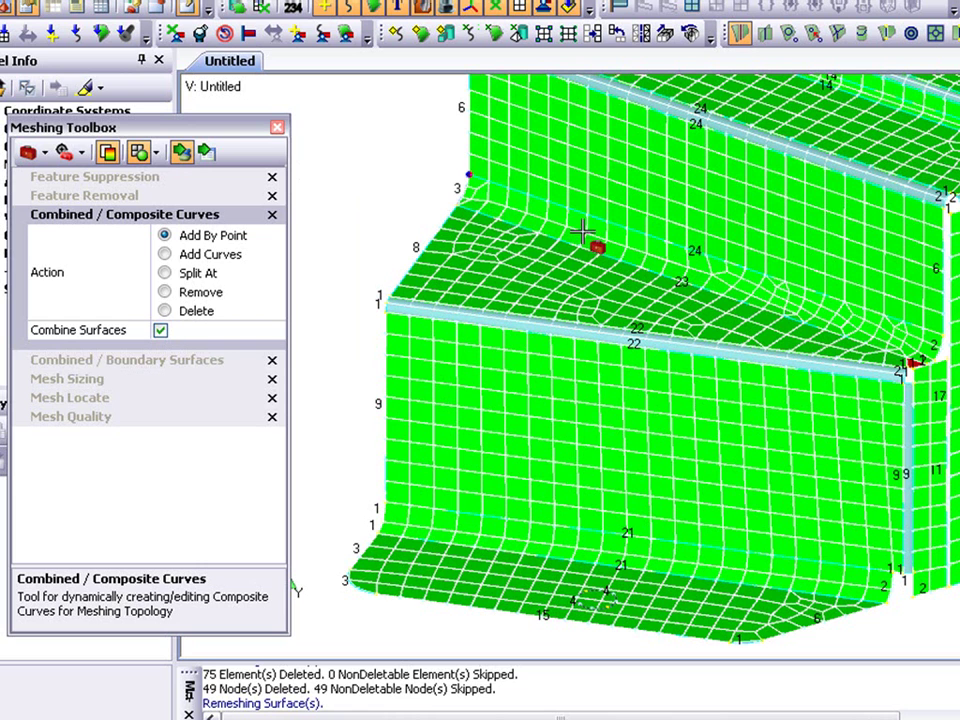
{"action": "left_click", "coordinate": [928, 365]}
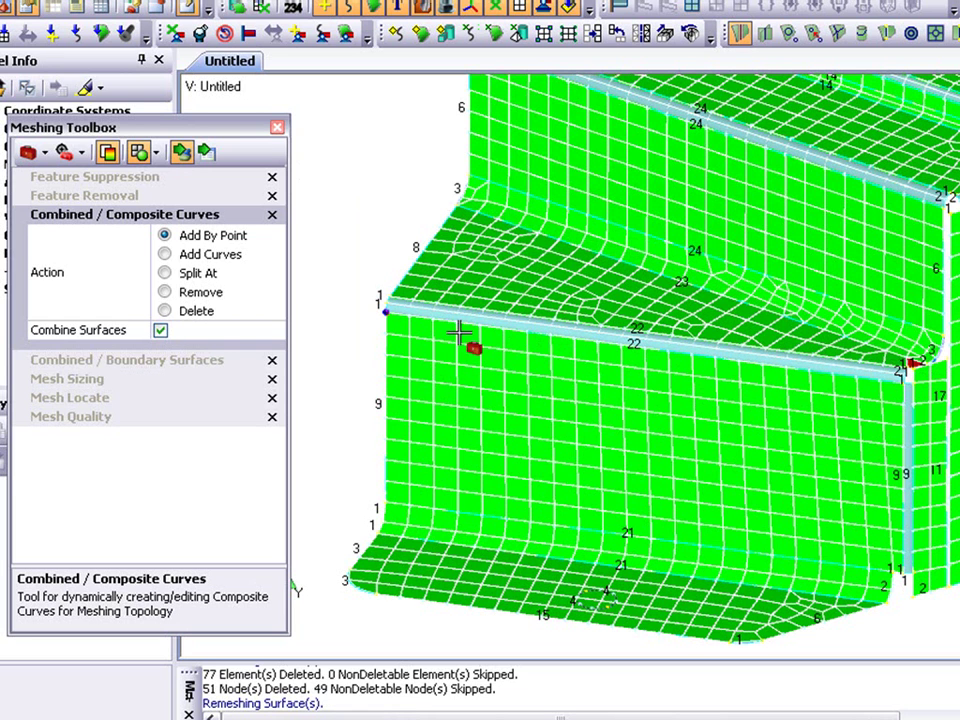
Set the mesh size to 24 elements on the long curve where the step's horizontal face meets the bend
{"action": "left_click", "coordinate": [66, 379]}
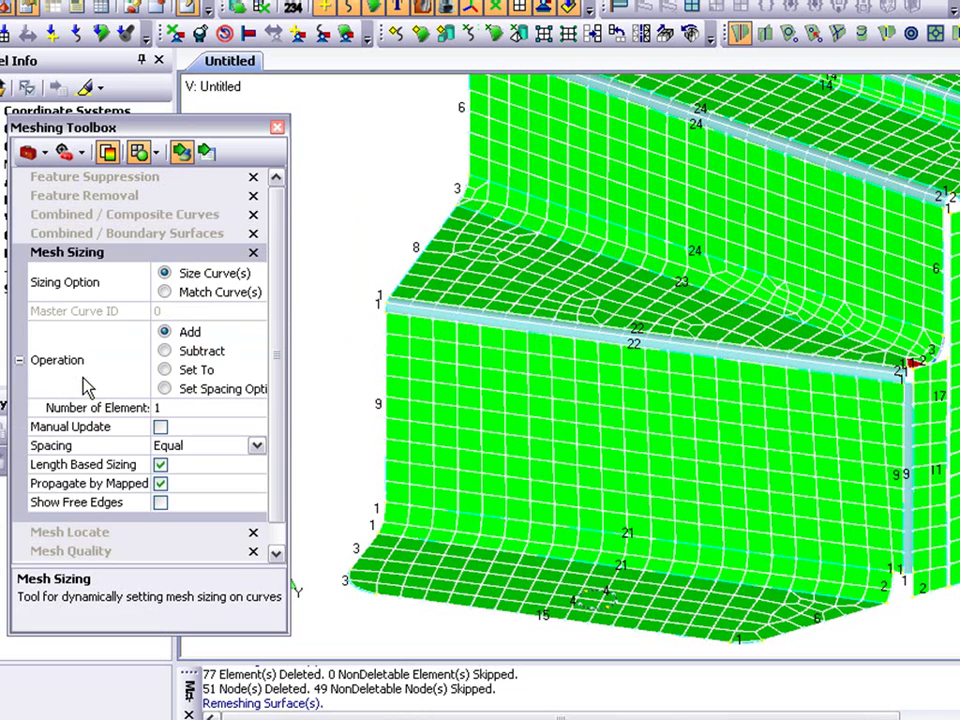
{"action": "left_click", "coordinate": [166, 371]}
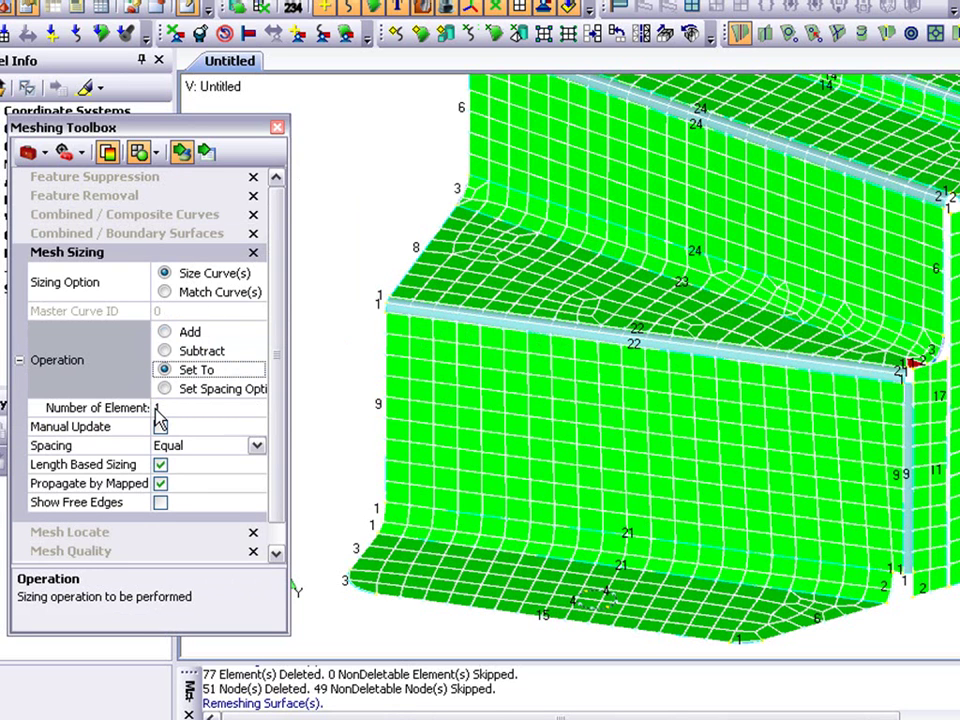
{"action": "left_click", "coordinate": [160, 410]}
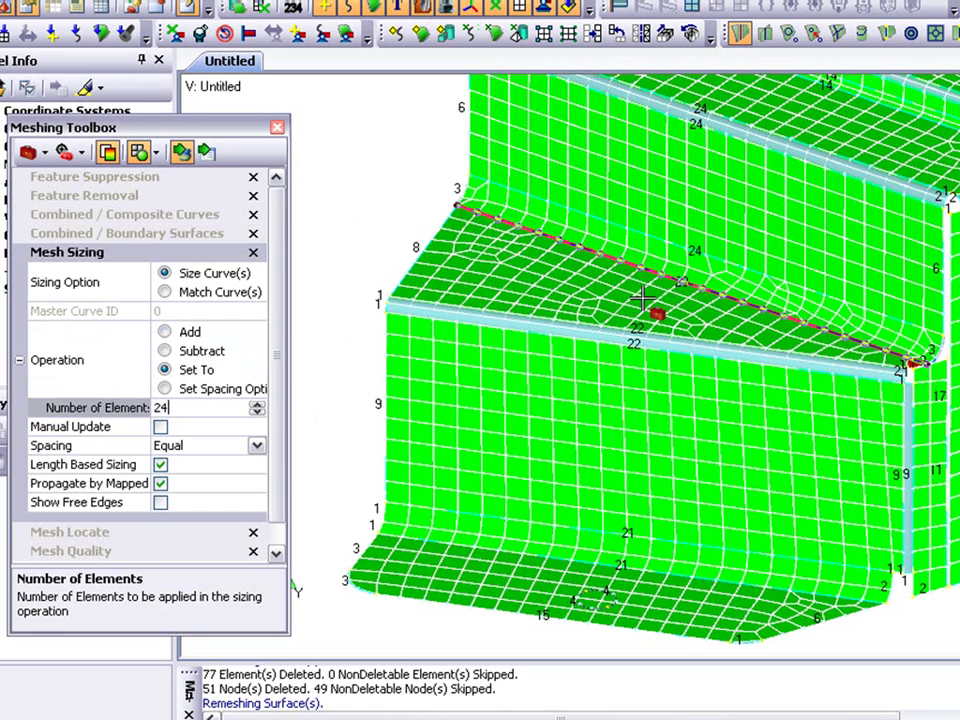
{"action": "left_click", "coordinate": [678, 302]}
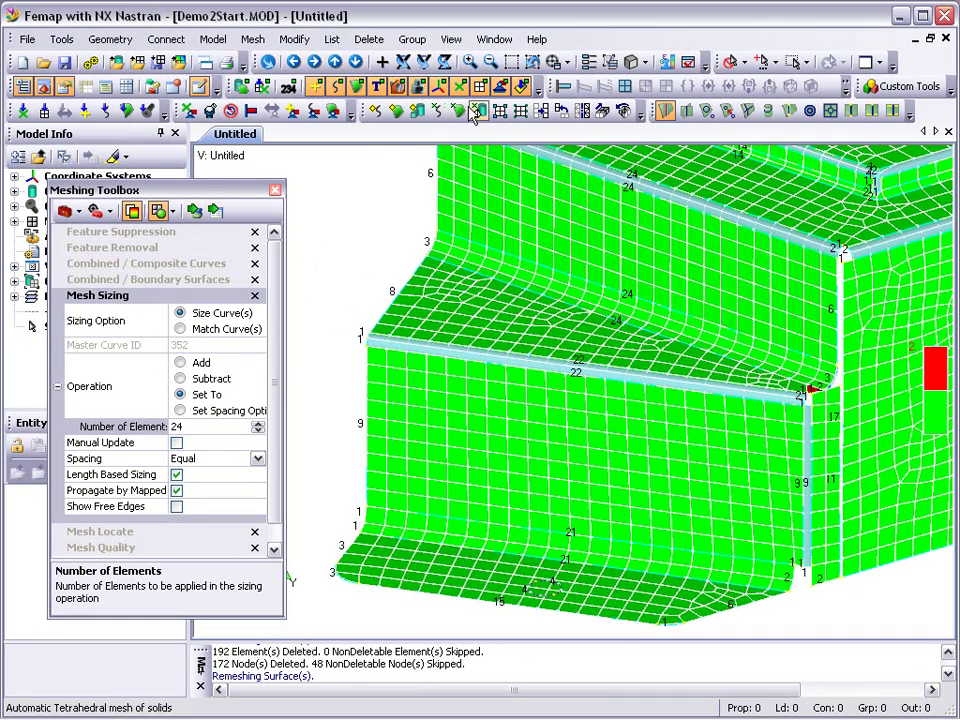
With Mesh Locate on the mesh attached to the solid, slide the red corner element's bend-line node slightly along its curve toward the notch
{"action": "left_click", "coordinate": [511, 66]}
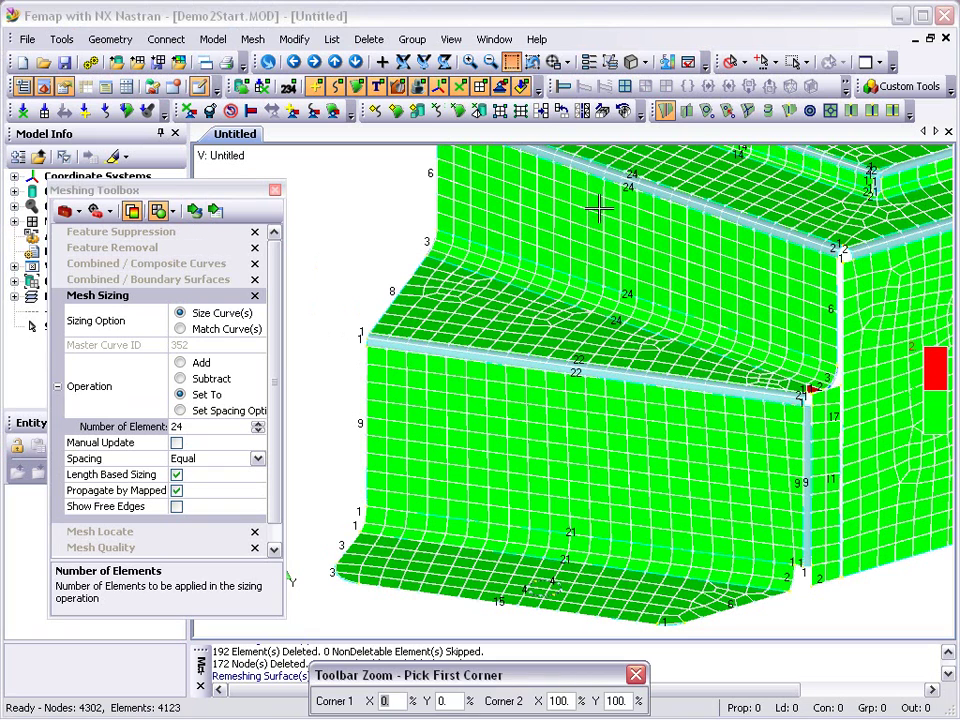
{"action": "left_click", "coordinate": [763, 369]}
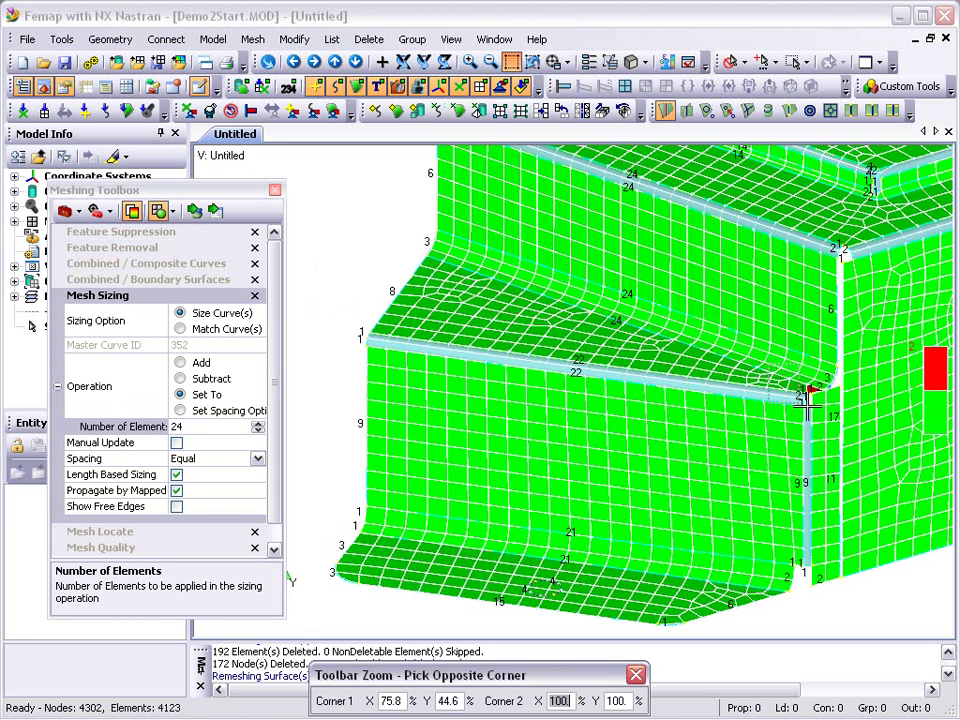
{"action": "left_click", "coordinate": [846, 420]}
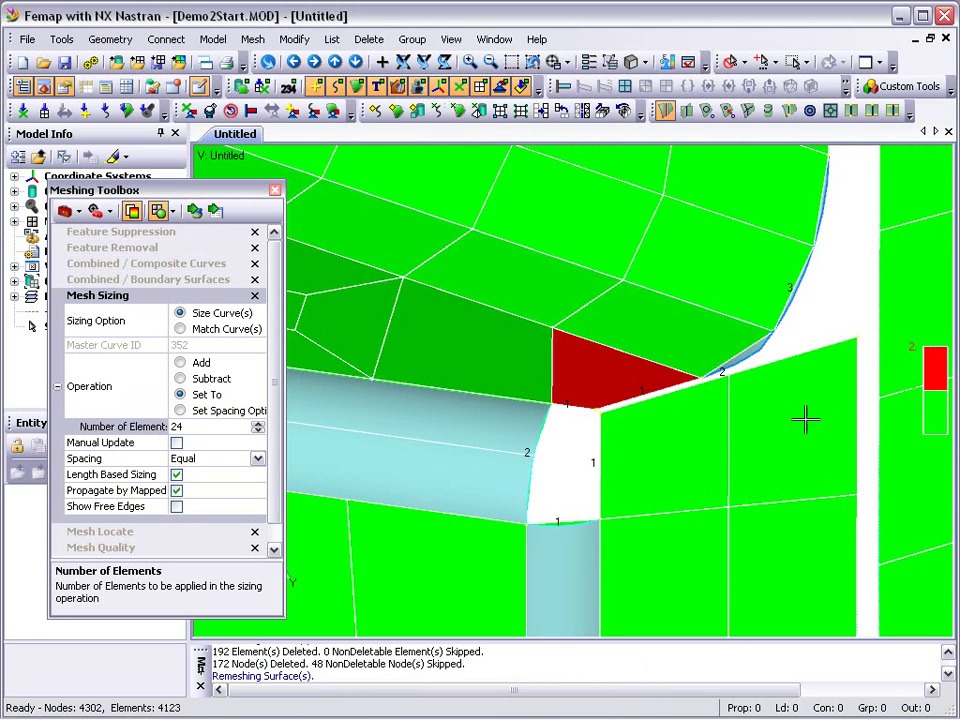
{"action": "left_click", "coordinate": [100, 532]}
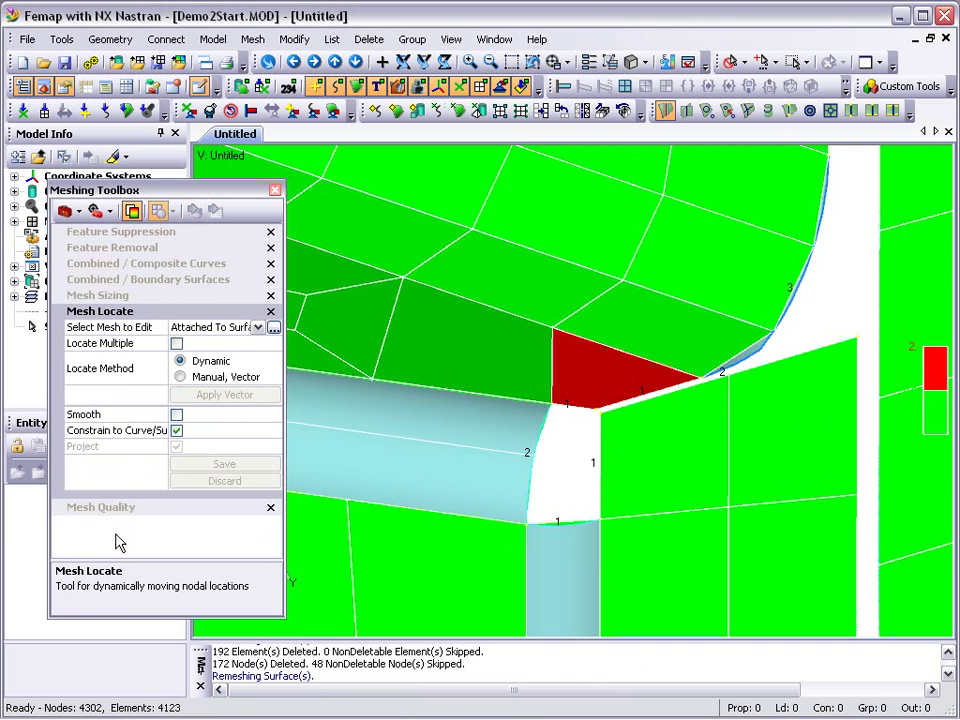
{"action": "left_click", "coordinate": [258, 329]}
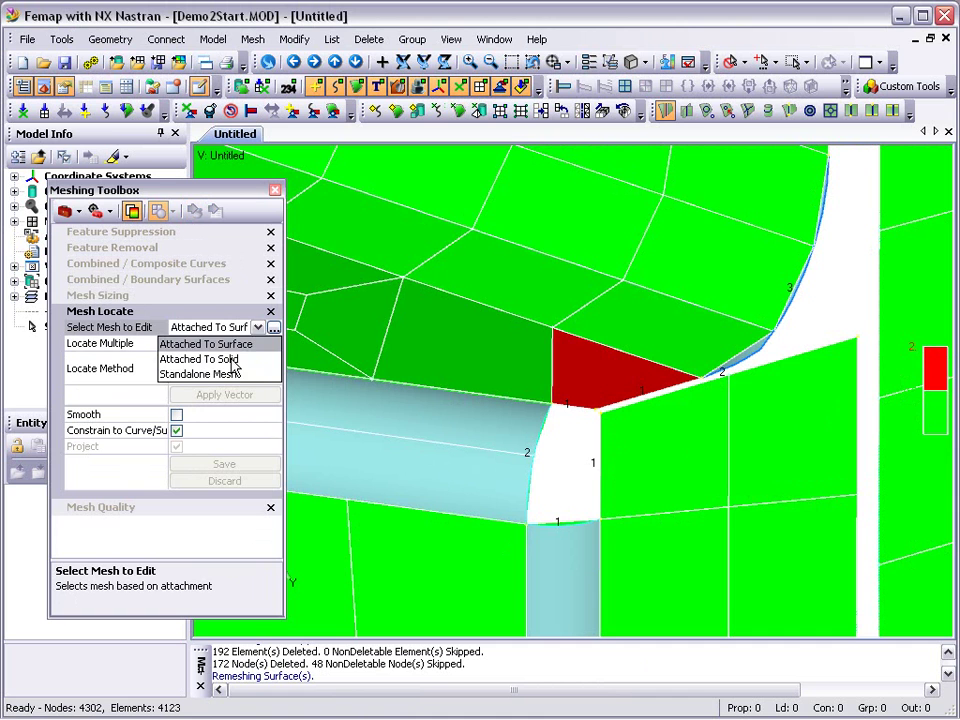
{"action": "left_click", "coordinate": [233, 360]}
{"action": "left_click", "coordinate": [273, 328]}
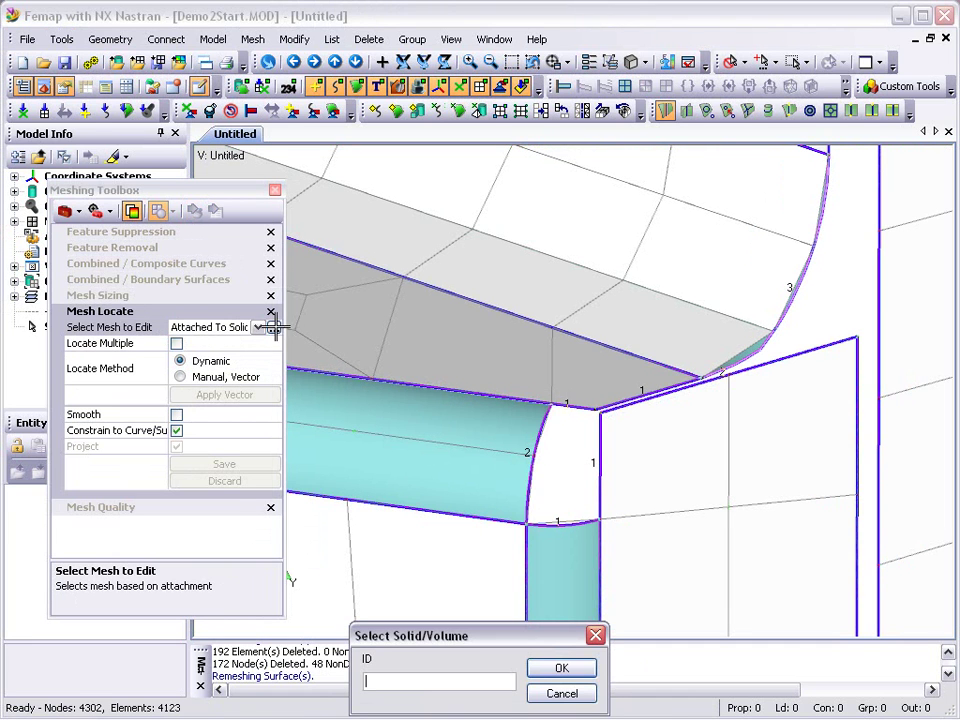
{"action": "left_click", "coordinate": [561, 668]}
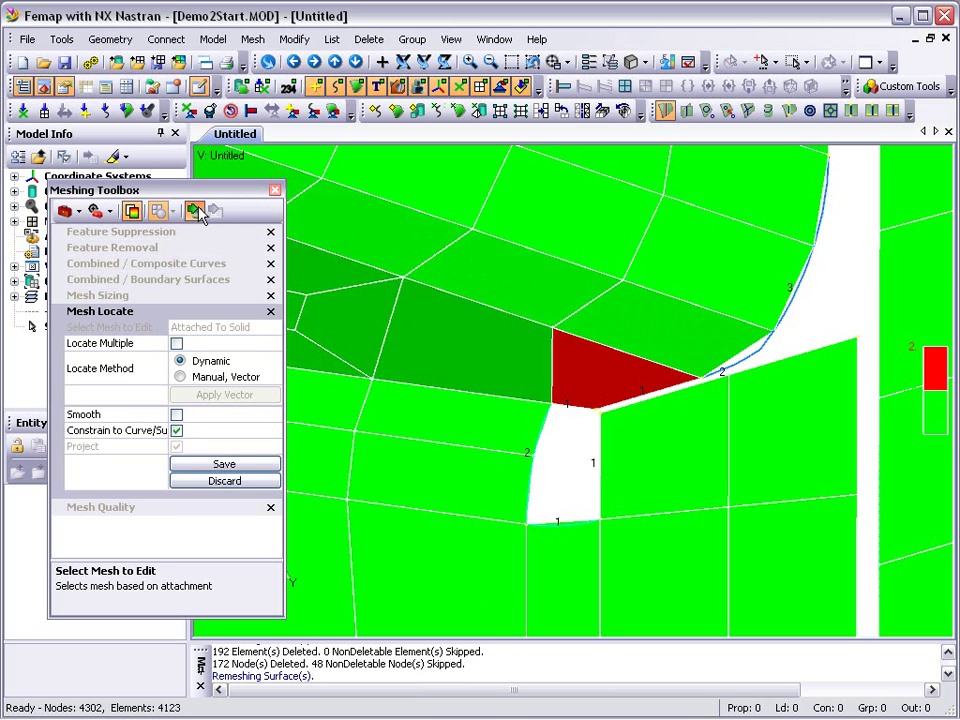
{"action": "left_click_drag", "start_coordinate": [550, 330], "coordinate": [573, 344]}
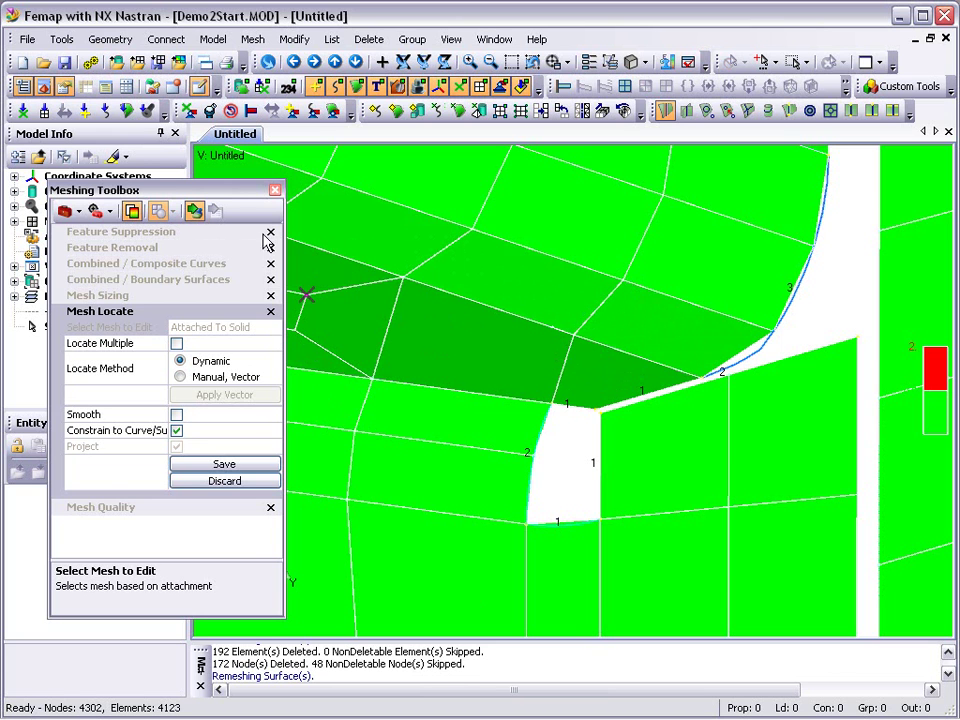
Review the Jacobian quality plot over the whole meshed part from the stepped side and the front
{"action": "key", "text": "ctrl+a"}
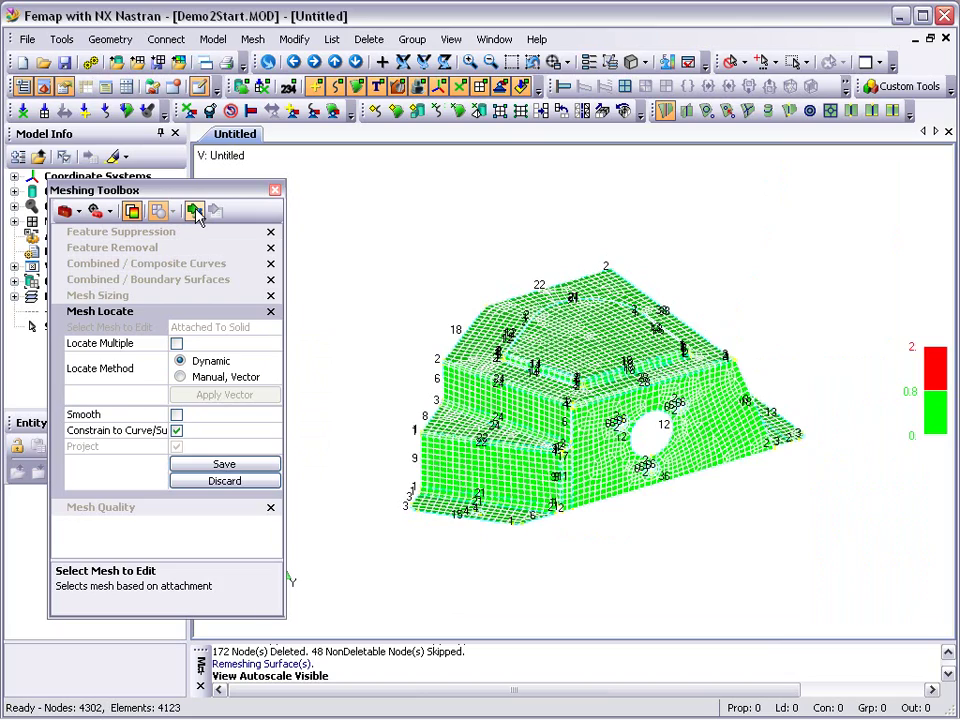
{"action": "scroll", "coordinate": [338, 302], "scroll_direction": "up", "scroll_amount": 2}
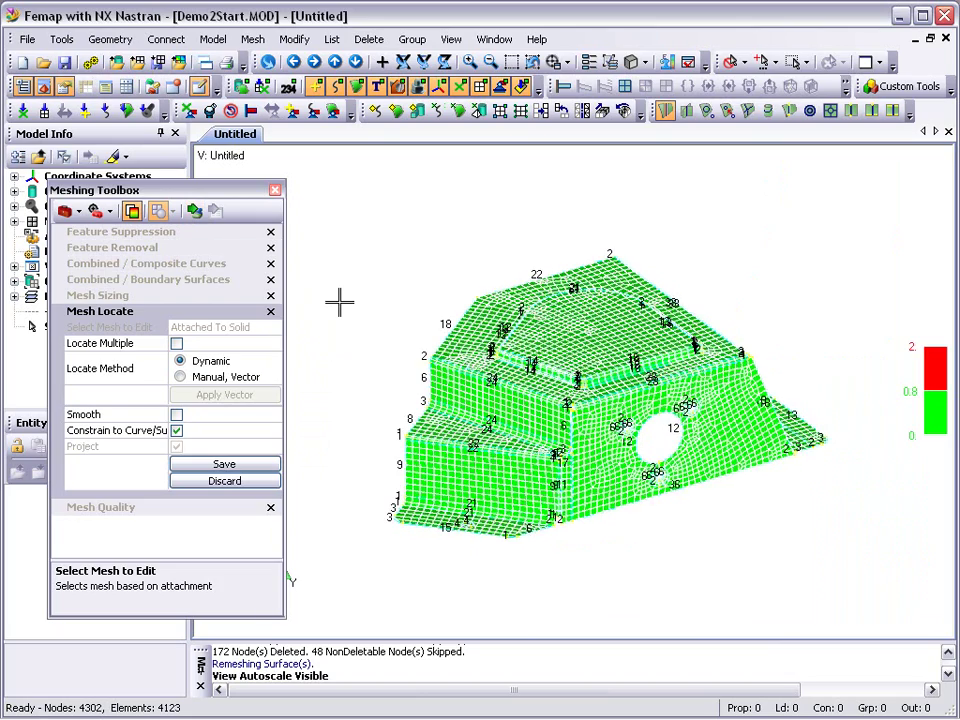
{"action": "middle_click_drag", "start_coordinate": [530, 446], "coordinate": [428, 484]}
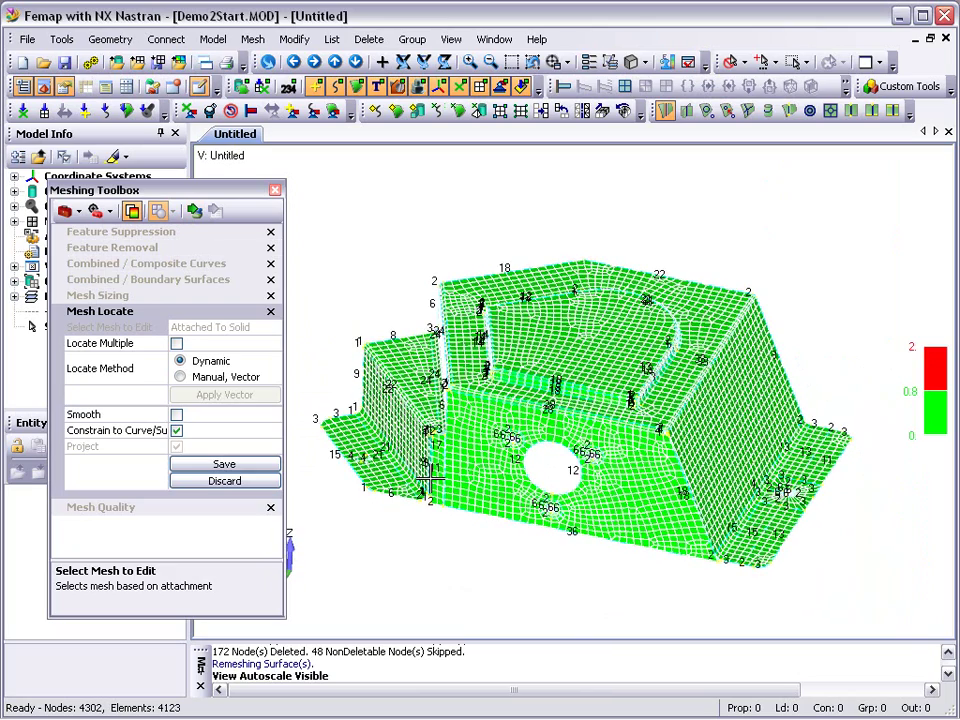
{"action": "scroll", "coordinate": [428, 485], "scroll_direction": "up", "scroll_amount": 2}
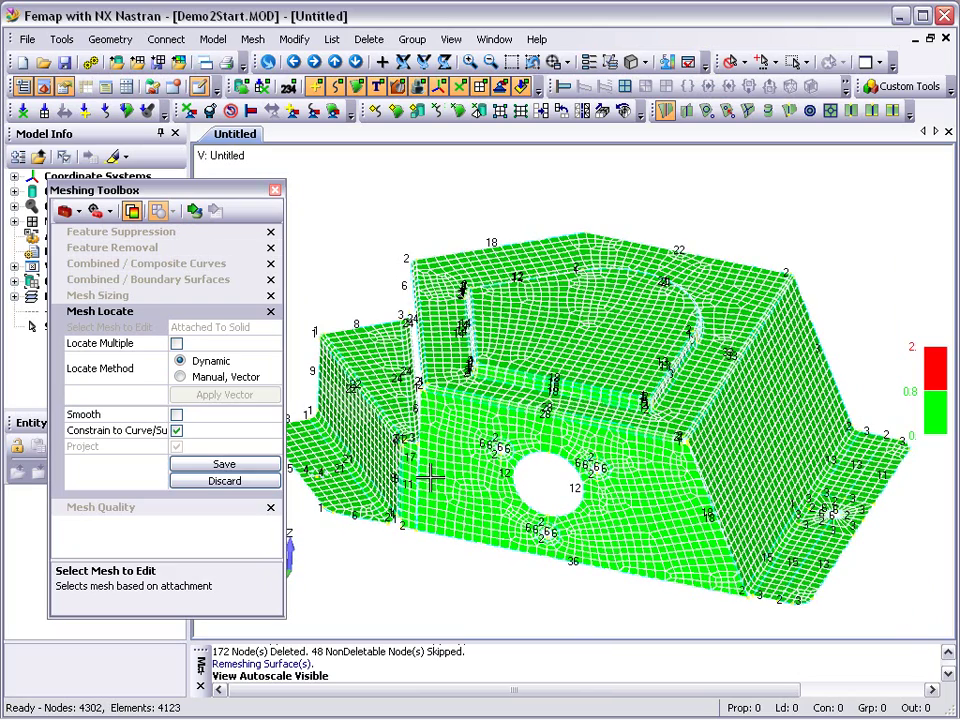